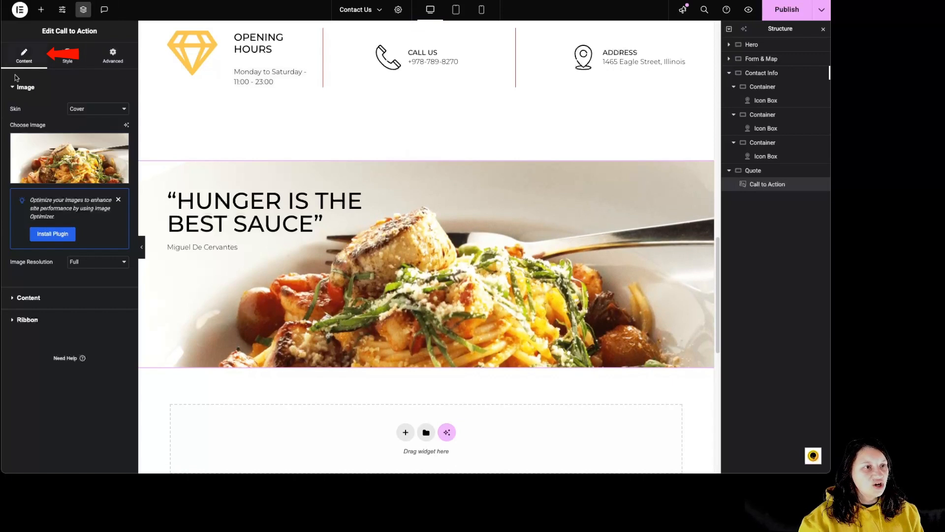
click(67, 55)
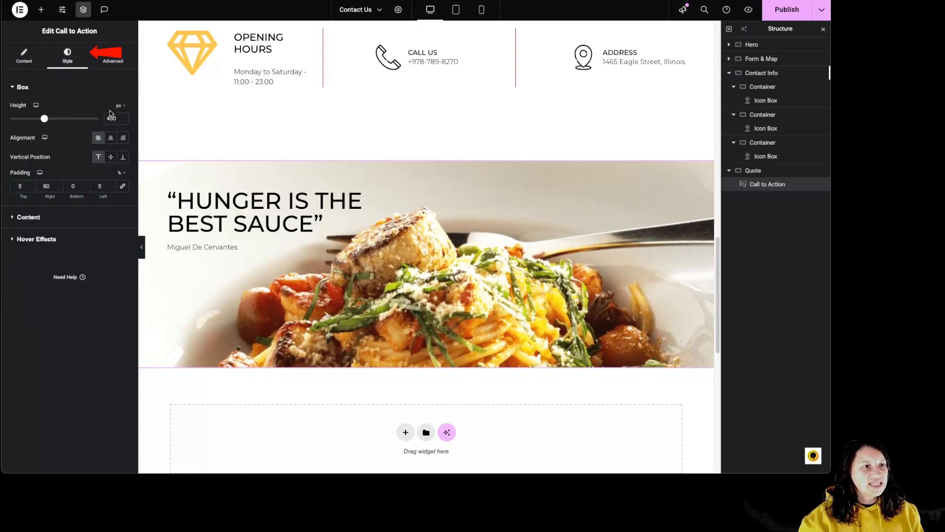
click(118, 58)
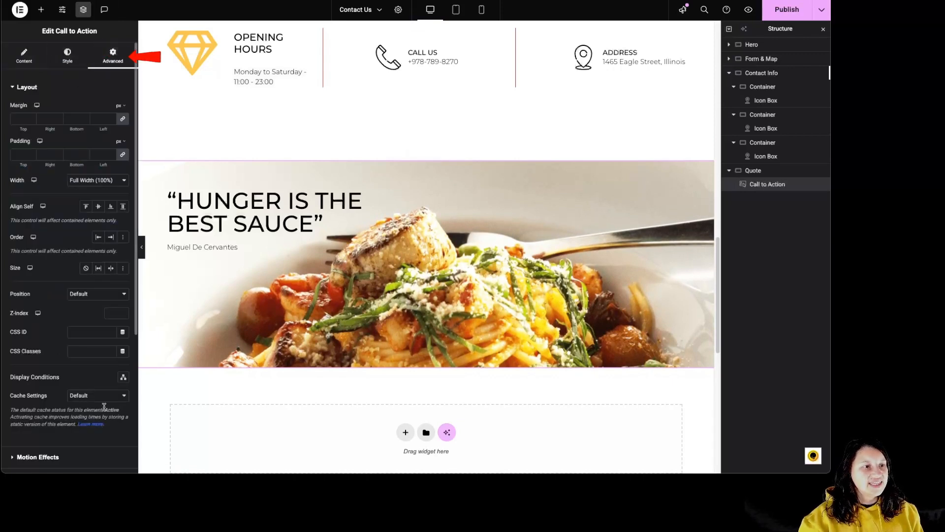
click(24, 56)
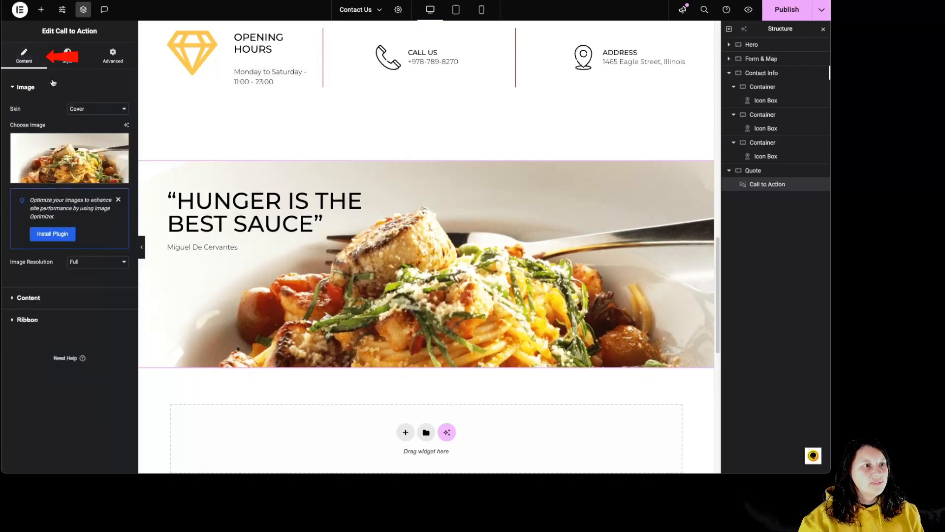
Step: Try the Classic skin on the Call to Action widget and switch it back to Cover
click(108, 106)
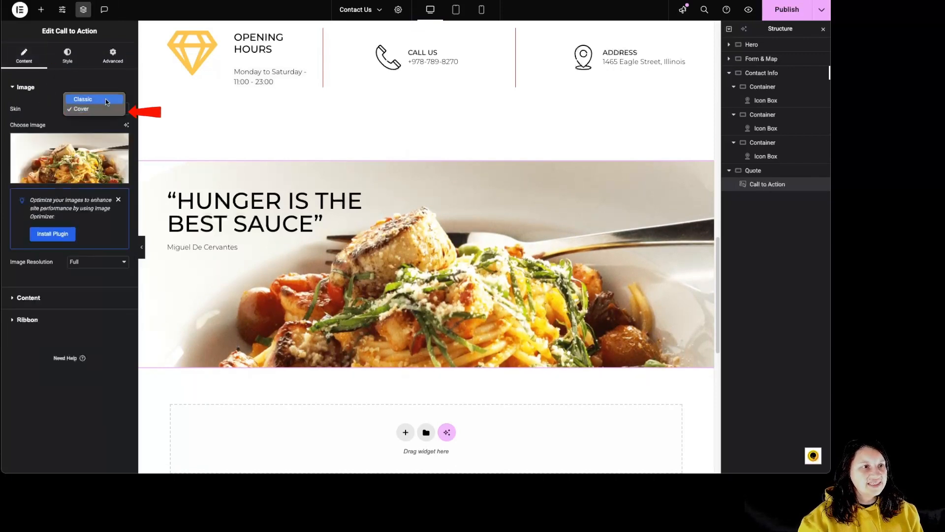
click(105, 99)
click(106, 108)
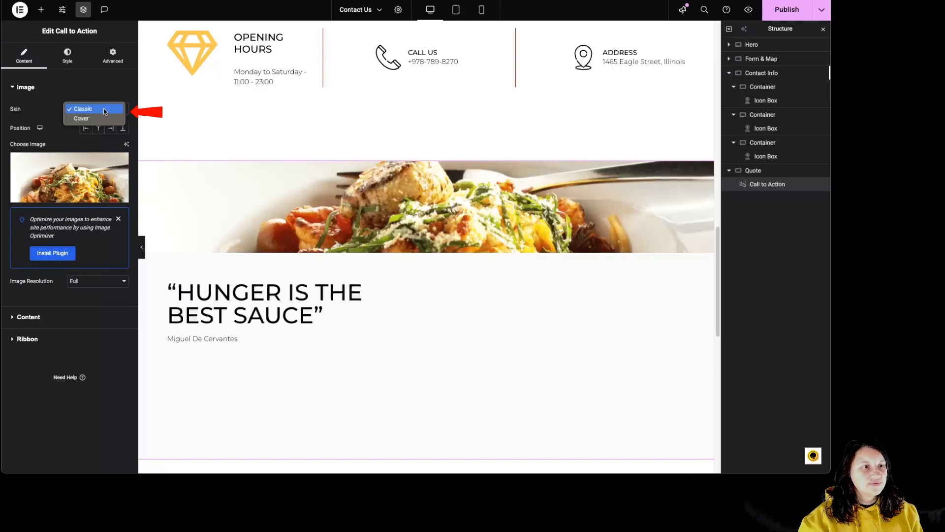
click(105, 119)
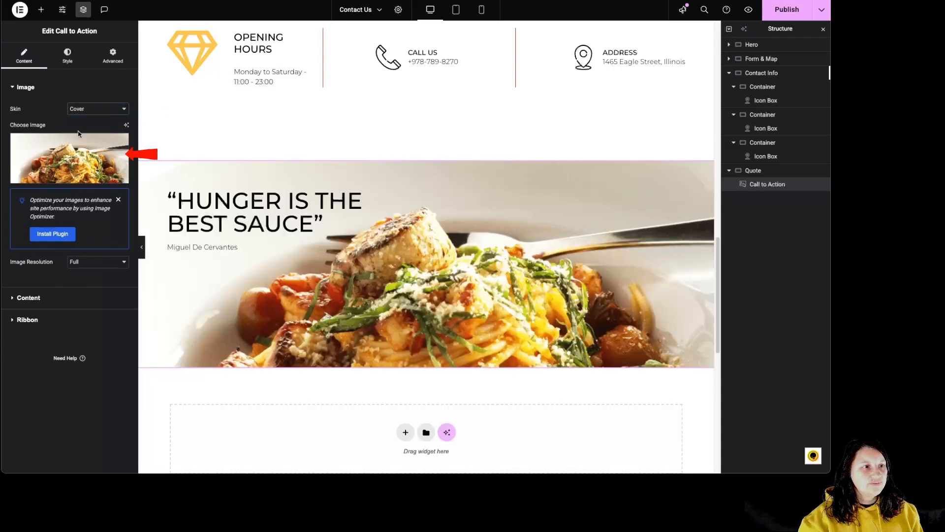
Step: Replace the Call to Action background with the media library photo of a long-haired woman in profile against a blue sky
click(71, 155)
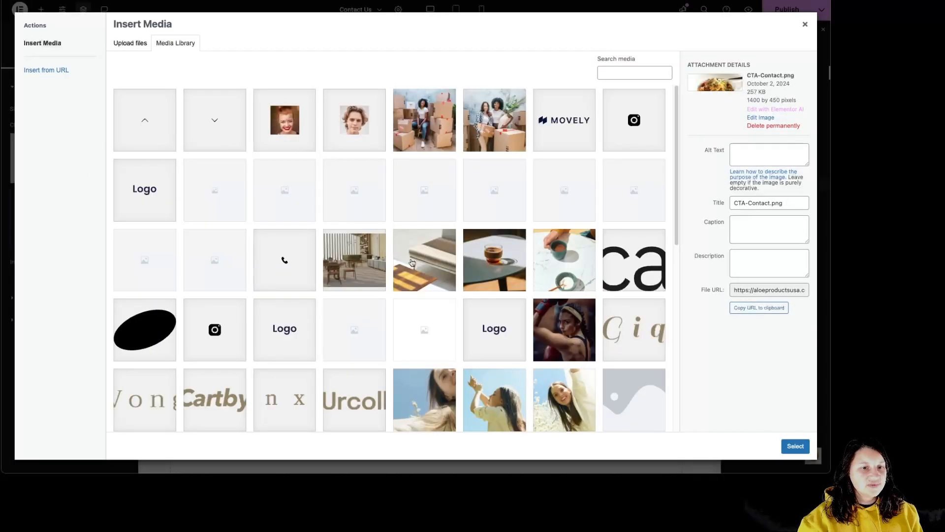
scroll(635, 423, down, 1)
click(795, 446)
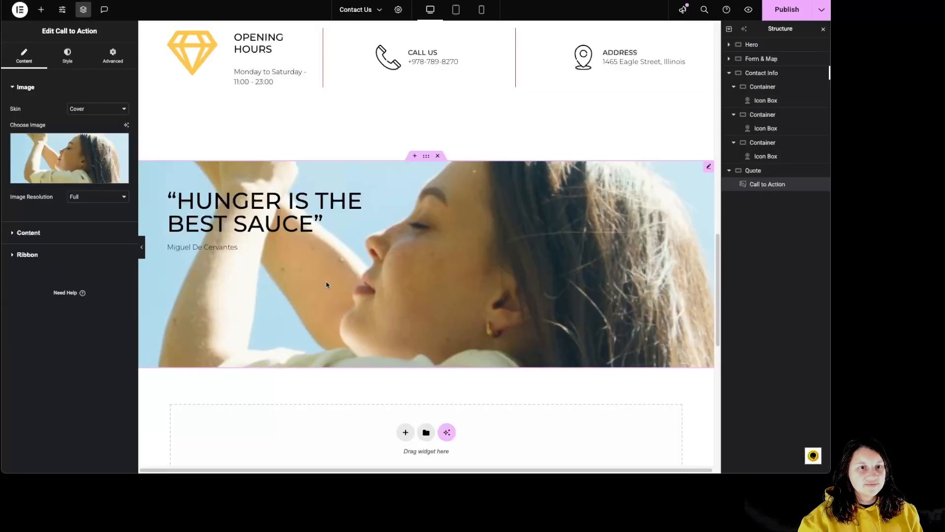
Step: Review the AI editing tools, the prompt-based image generator and the image resolution setting for the background photo
click(127, 126)
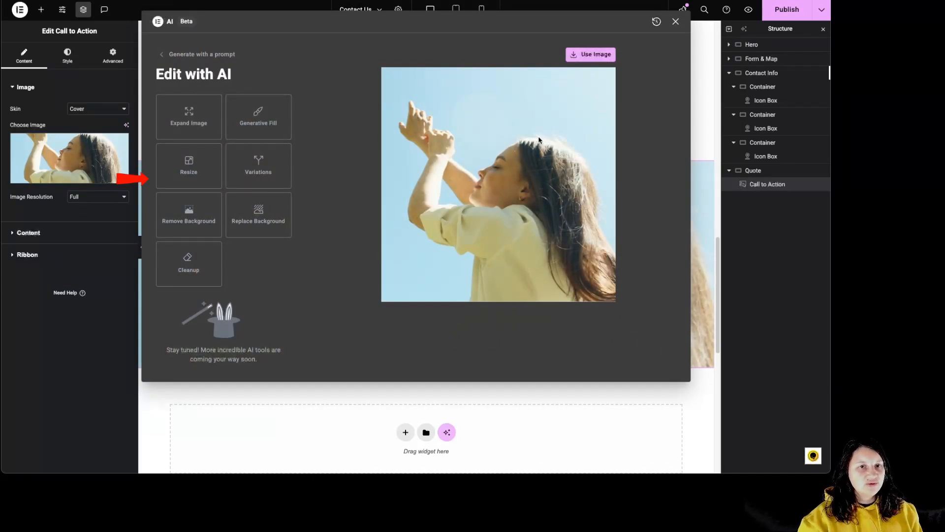
click(231, 54)
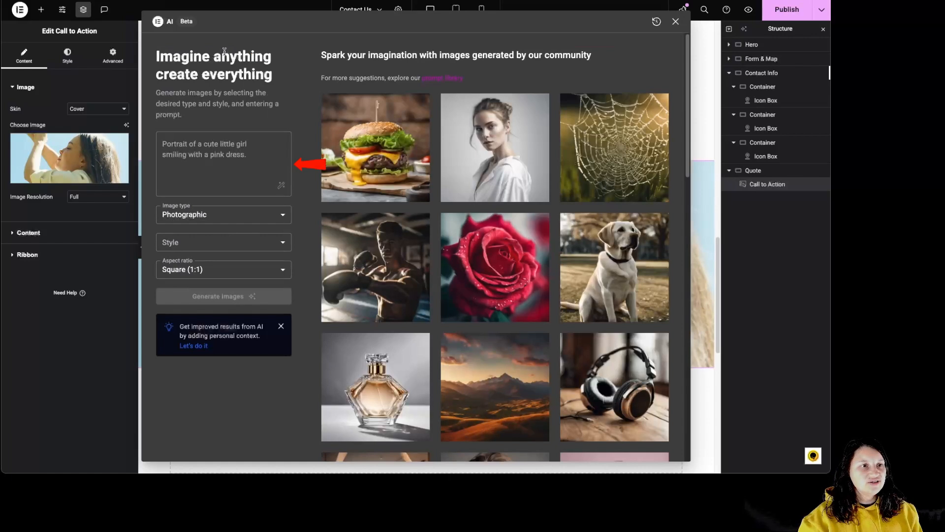
click(676, 22)
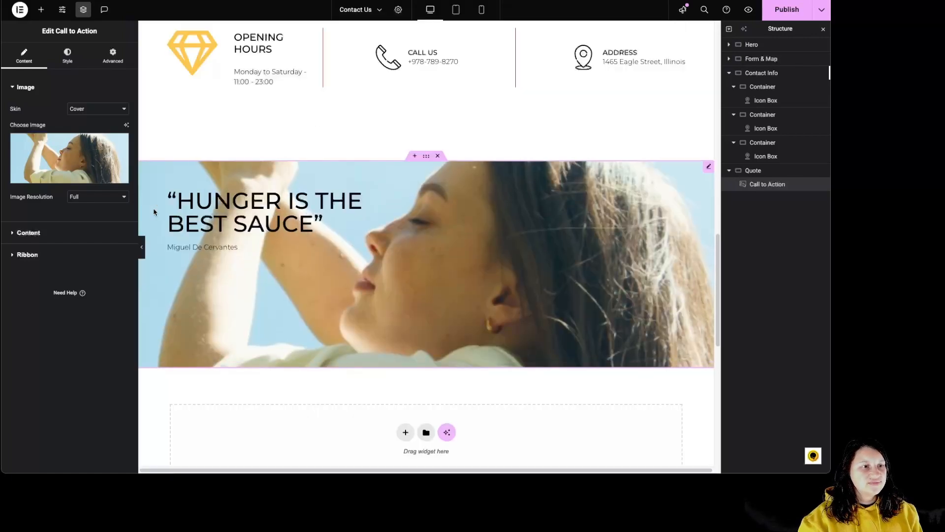
click(86, 198)
click(87, 197)
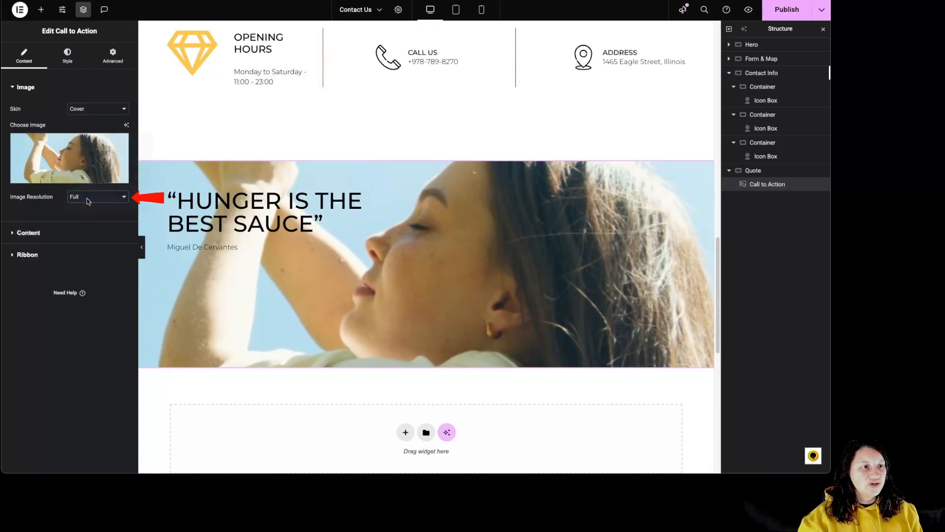
Step: Set the content's graphic element to the library photo of a woman sitting among moving boxes
click(53, 234)
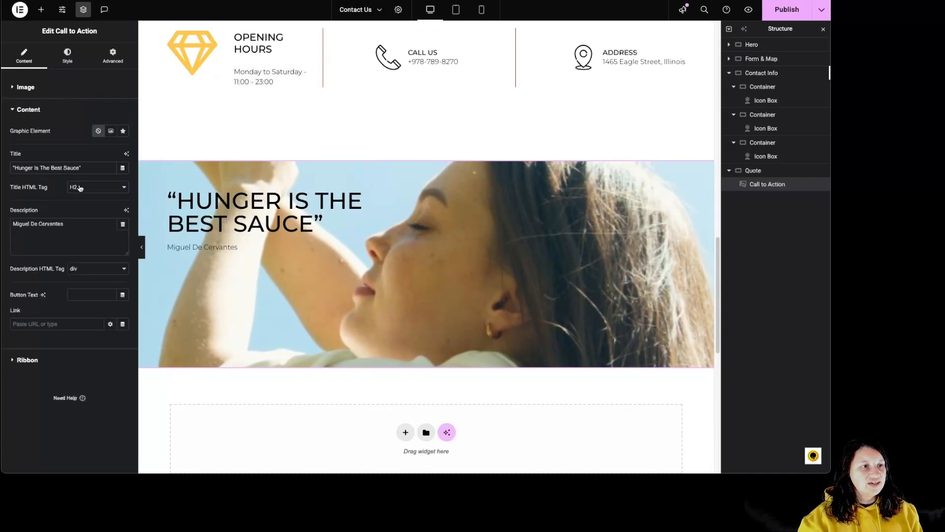
click(111, 132)
click(92, 167)
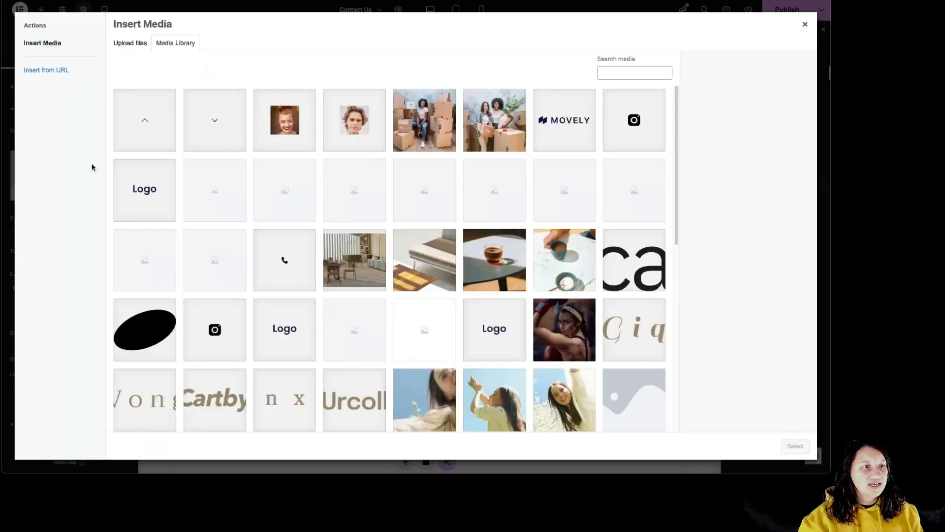
click(412, 144)
click(795, 445)
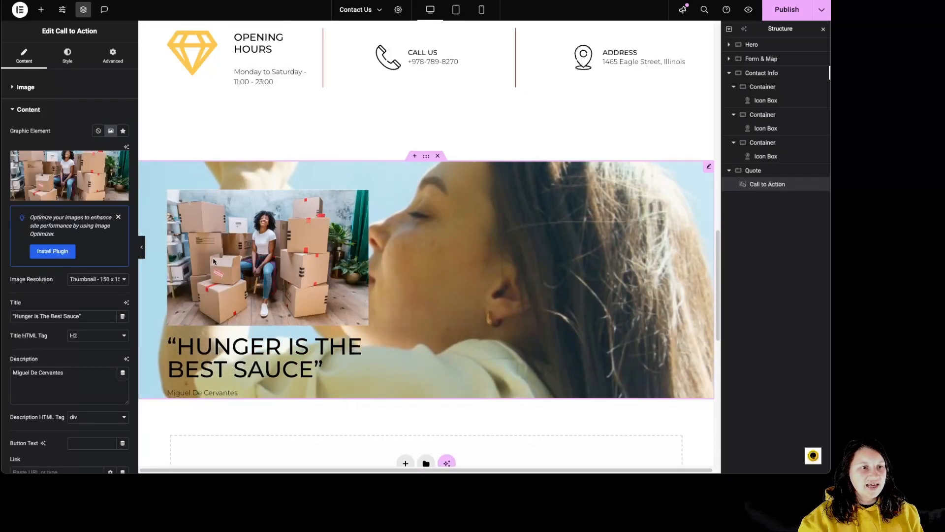
Step: Try the Strikethrough icon from the icon library as the graphic element and reset the element to None
click(123, 130)
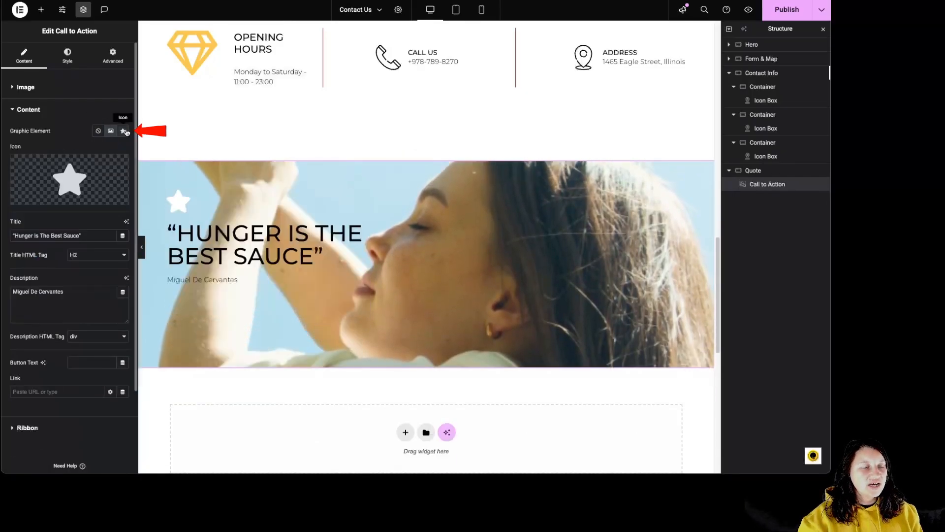
click(96, 163)
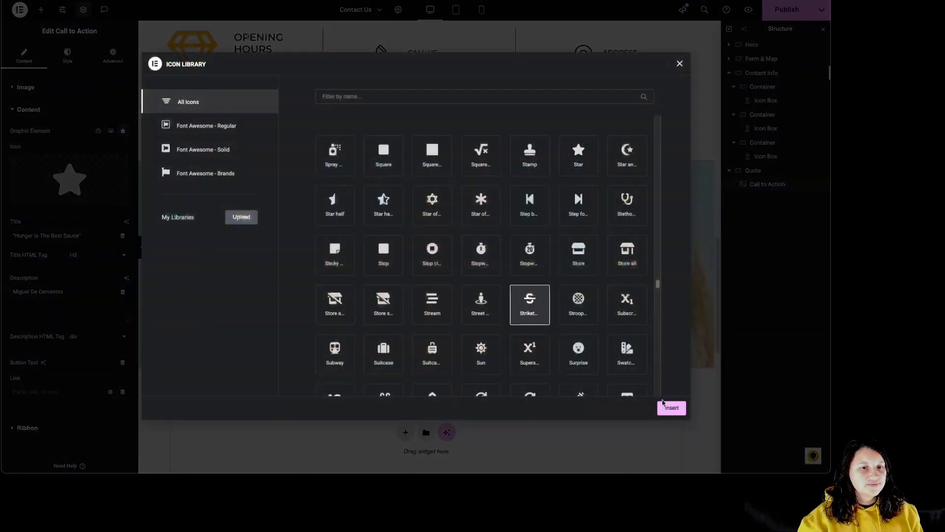
click(664, 406)
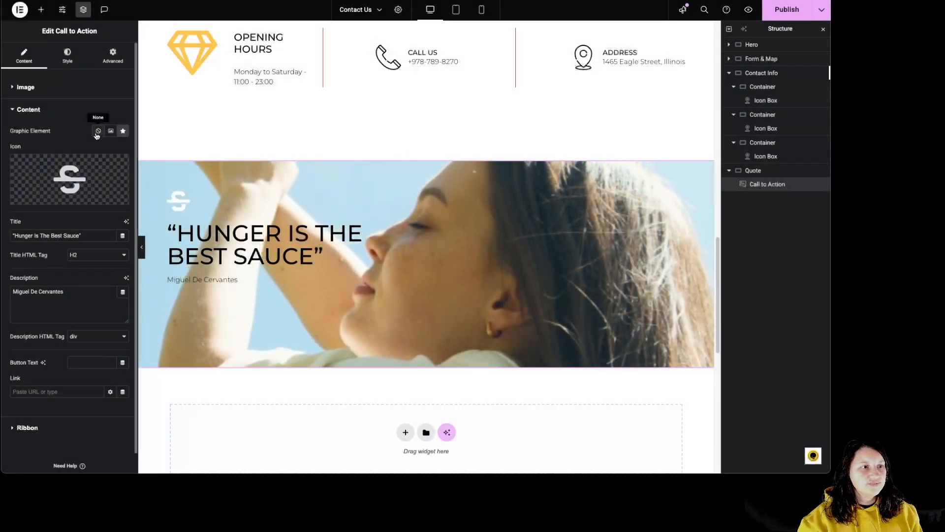
click(98, 131)
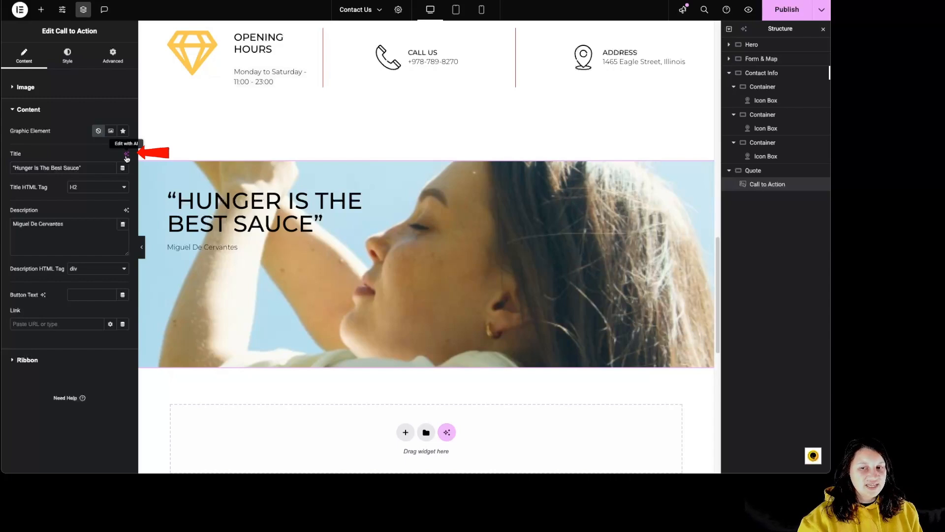
Step: Review the HTML tag options for the Call to Action title and description
click(97, 192)
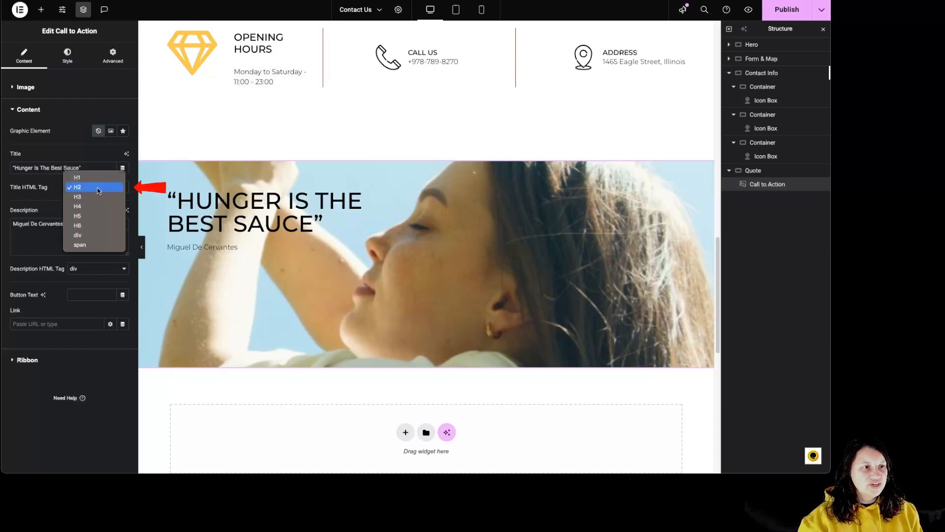
click(98, 190)
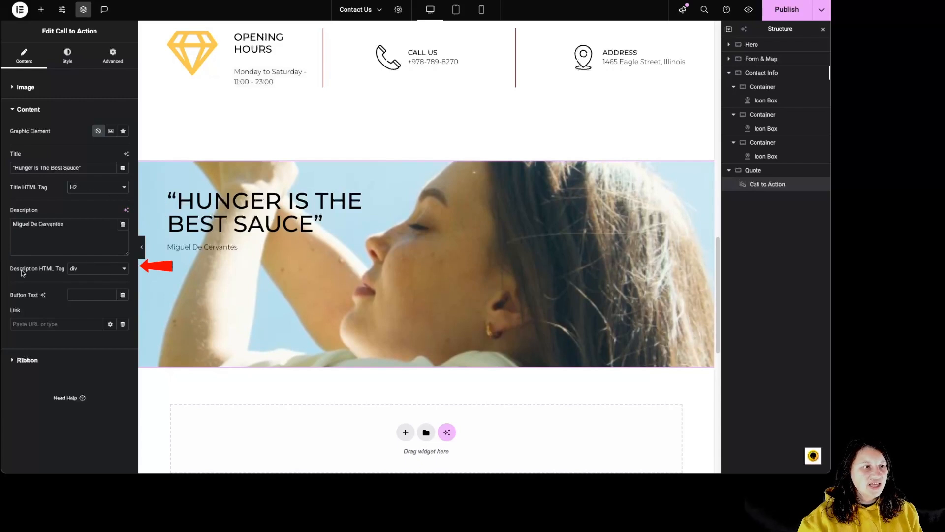
click(113, 271)
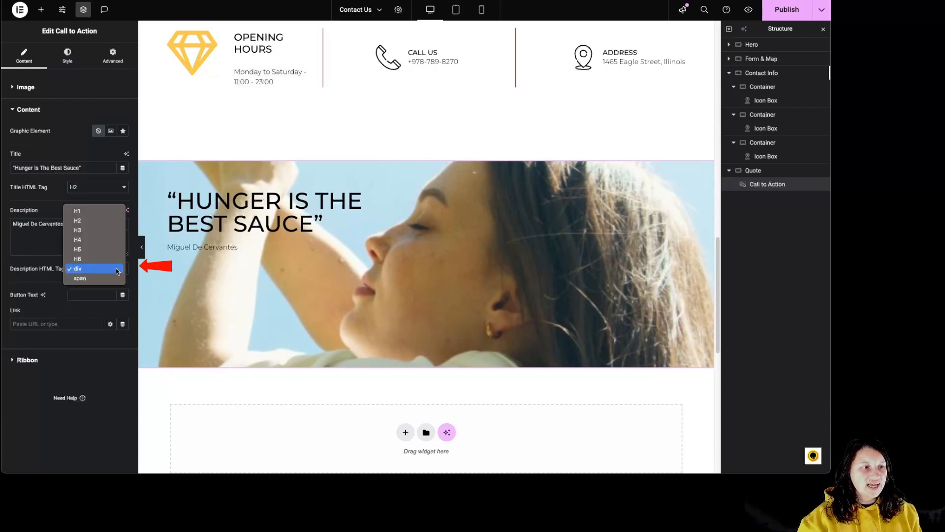
click(117, 270)
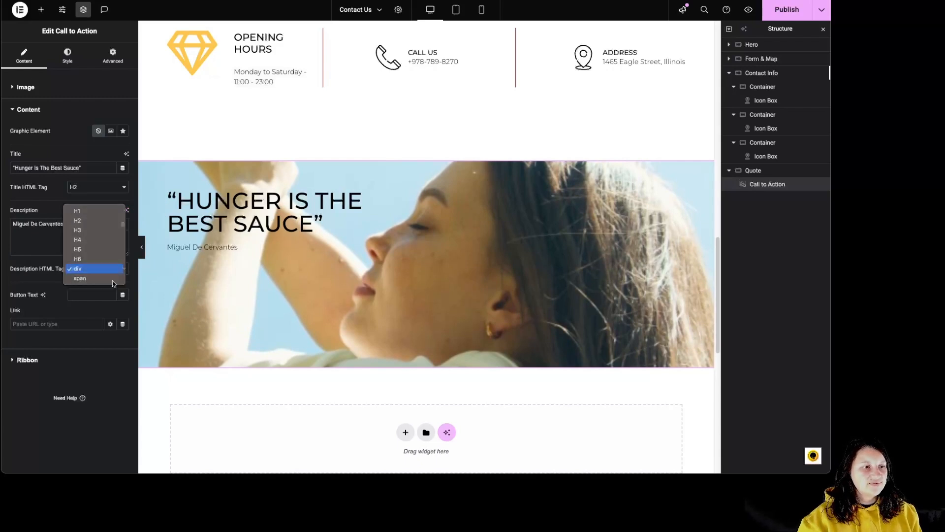
Step: Add a button to the Call to Action with the text "click here"
click(89, 295)
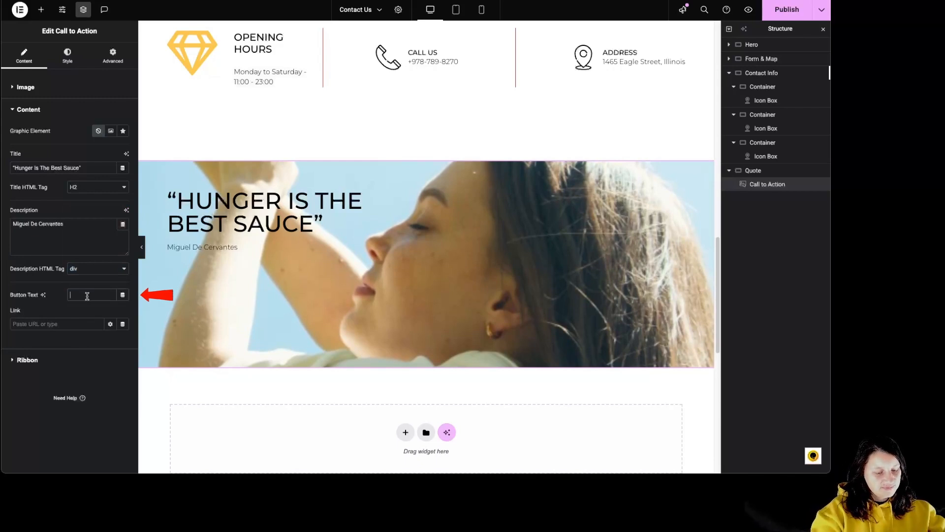
text(click )
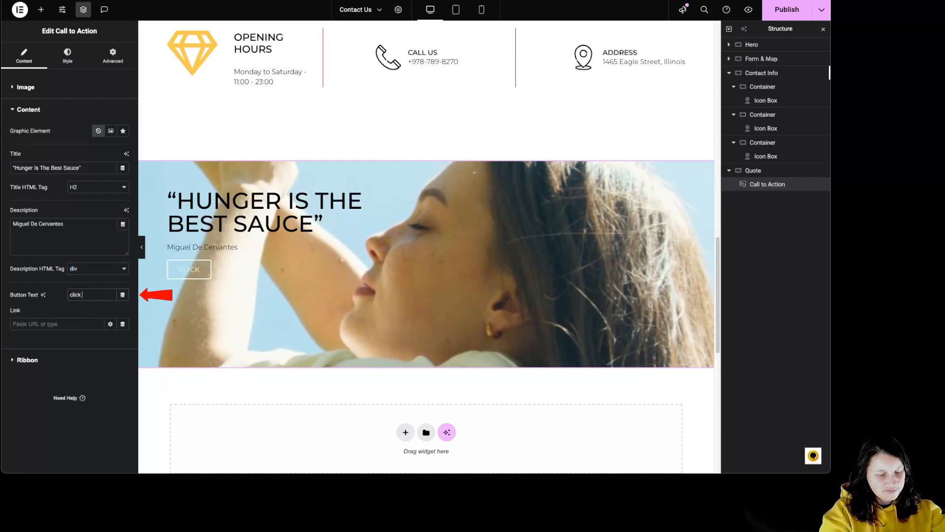
text(here)
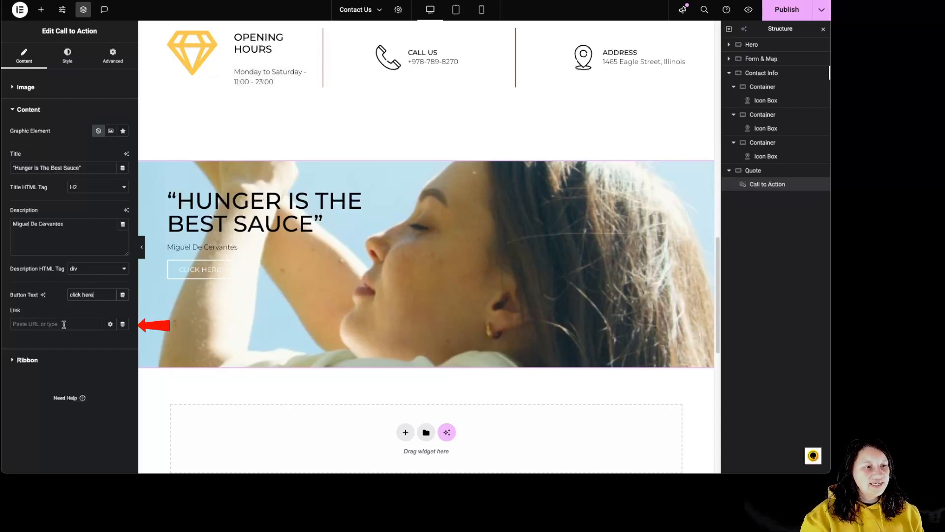
Step: Check the button's link options and assign the dynamic Internal URL tag as its link
click(110, 324)
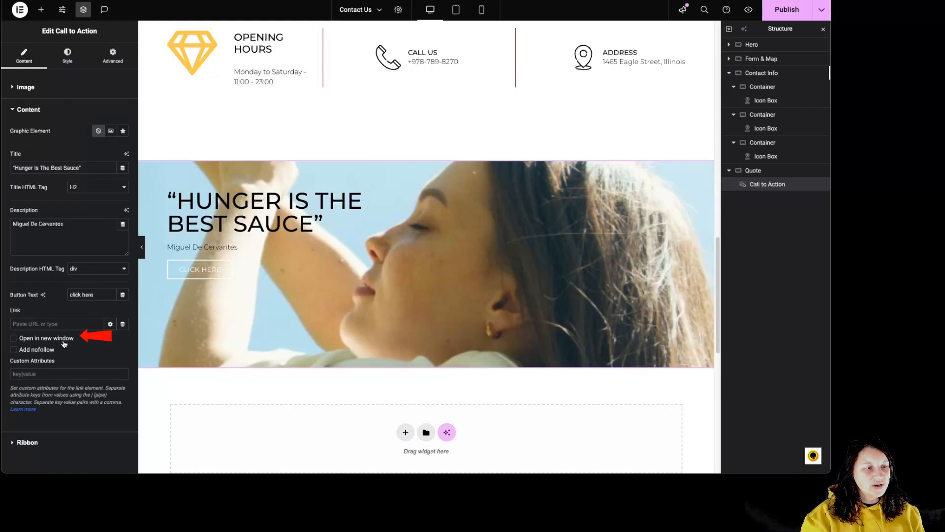
click(123, 325)
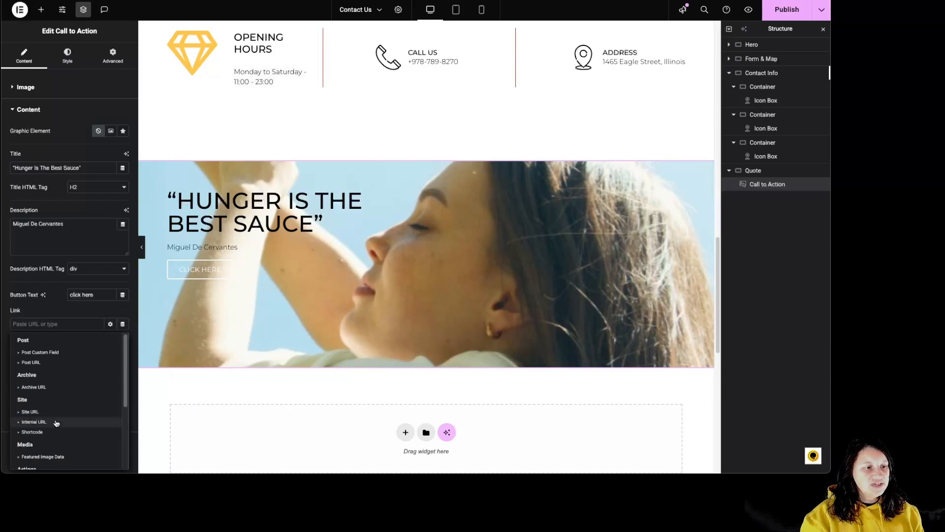
click(35, 422)
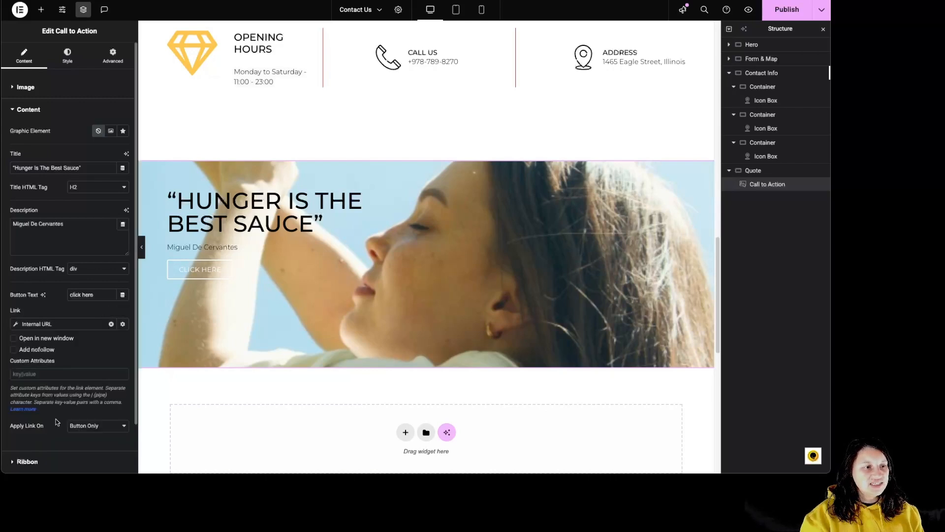
Step: Point the internal link at the Gallery page with type Content, and remove the dynamic link from the button
click(15, 324)
click(78, 365)
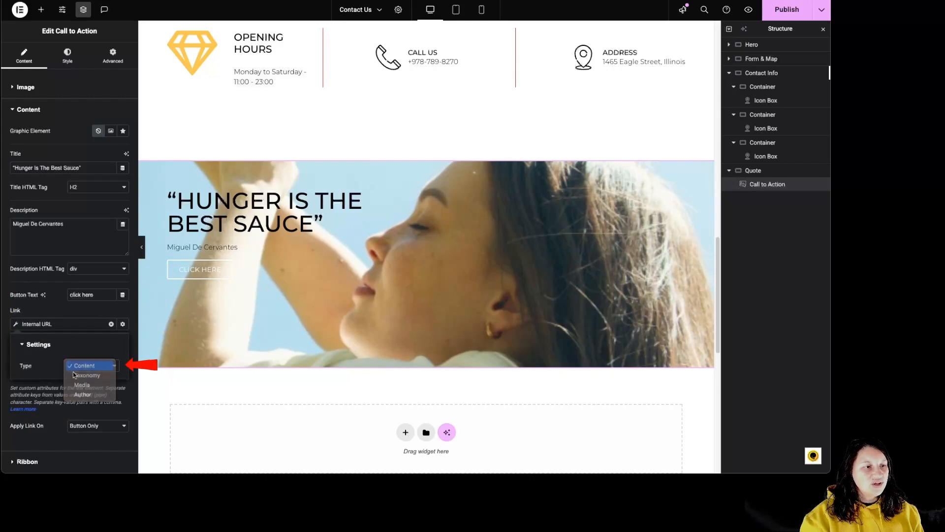
click(84, 365)
click(49, 394)
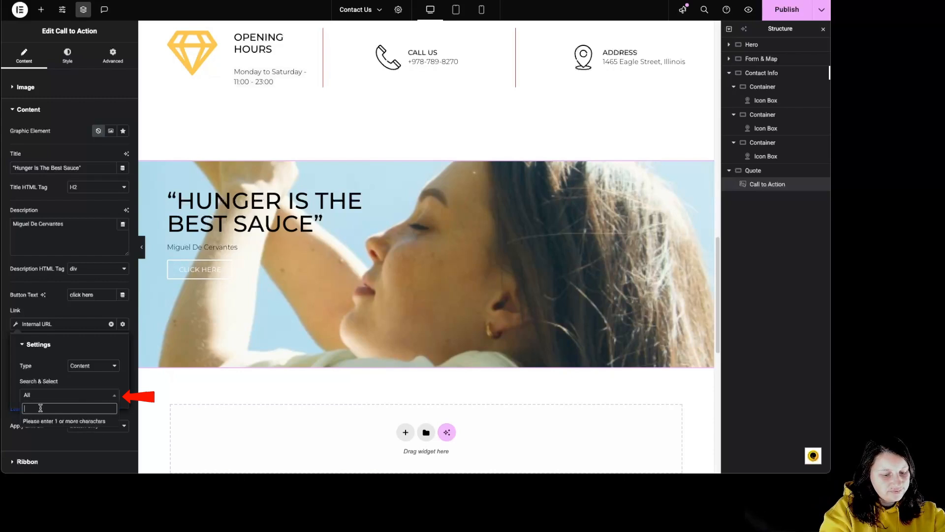
text(gallery)
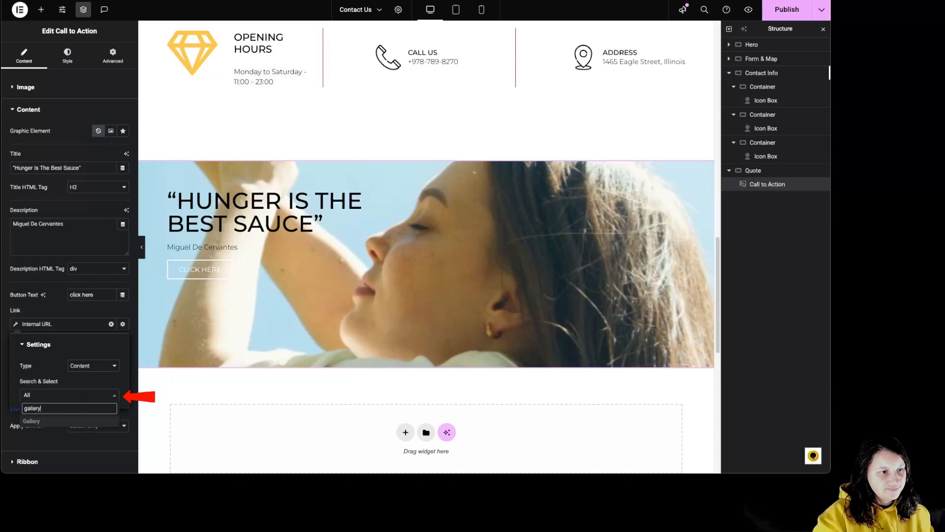
key(Return)
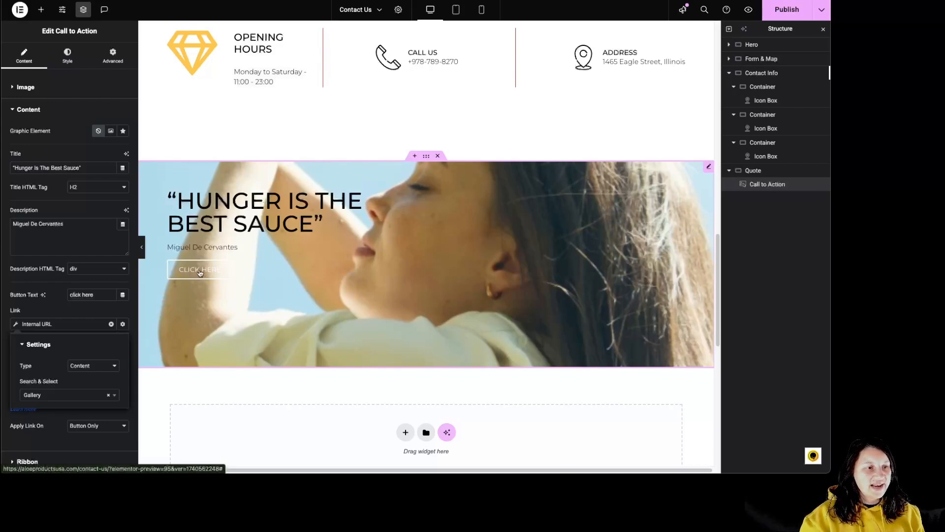
click(111, 324)
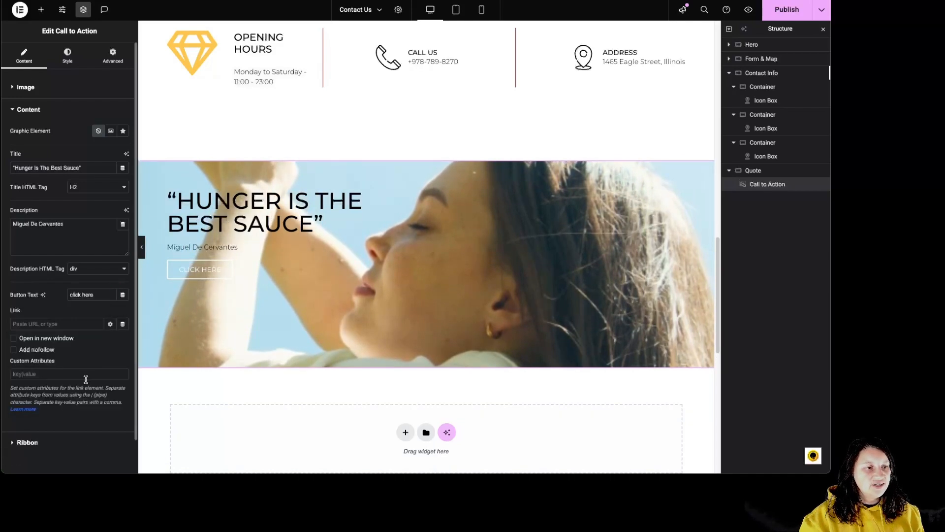
Step: Add a ribbon to the Call to Action with the title "best"
click(67, 441)
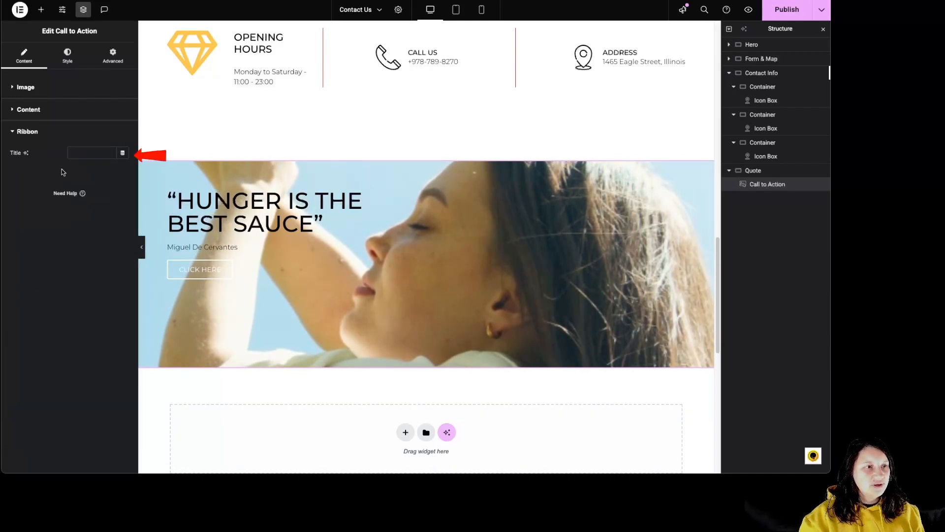
click(79, 153)
text(best)
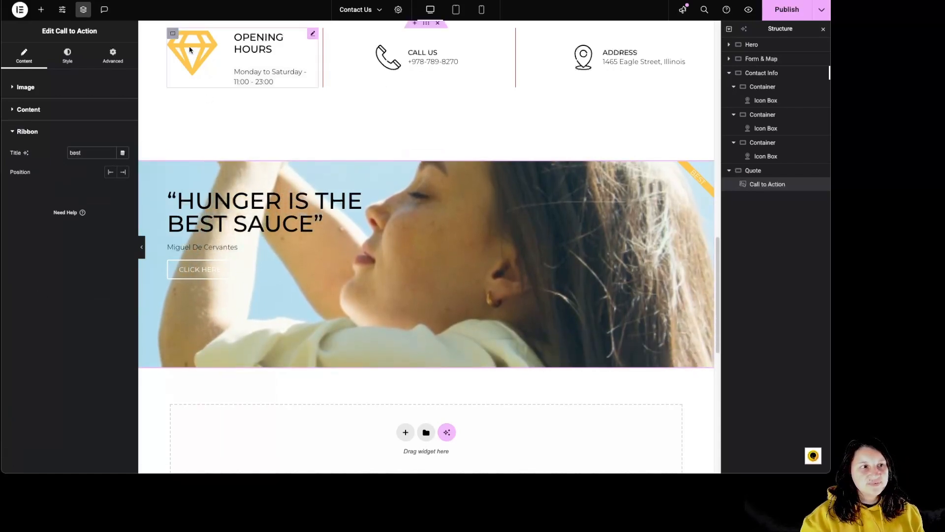
Step: Review the Call to Action's style options for box, content, button, ribbon and hover effects
click(67, 56)
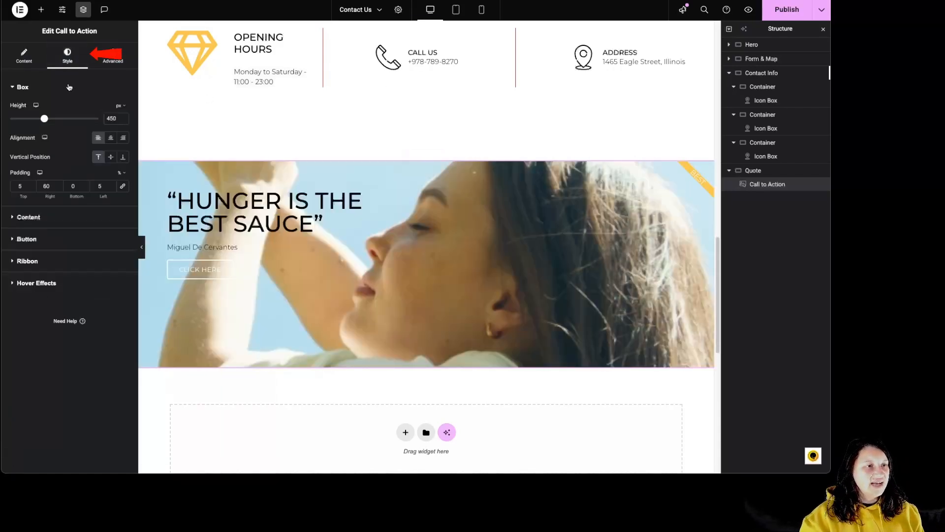
click(28, 217)
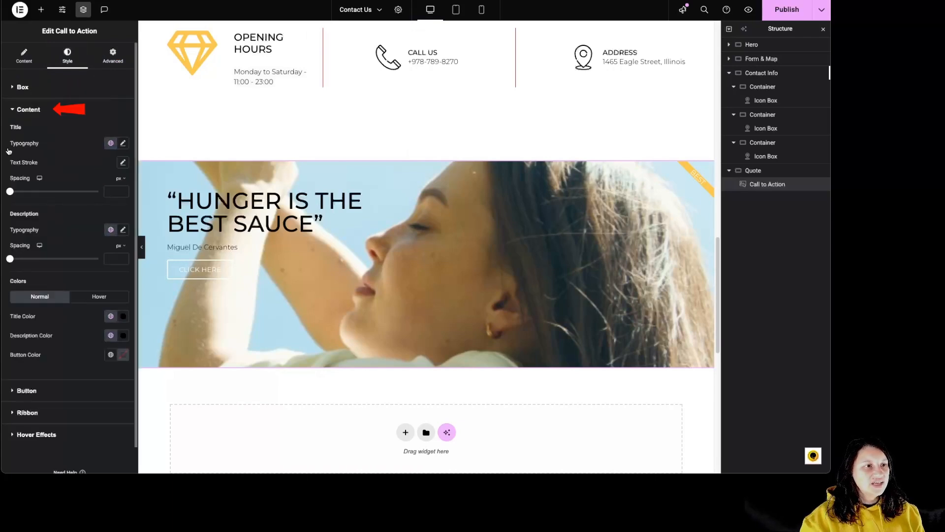
click(51, 394)
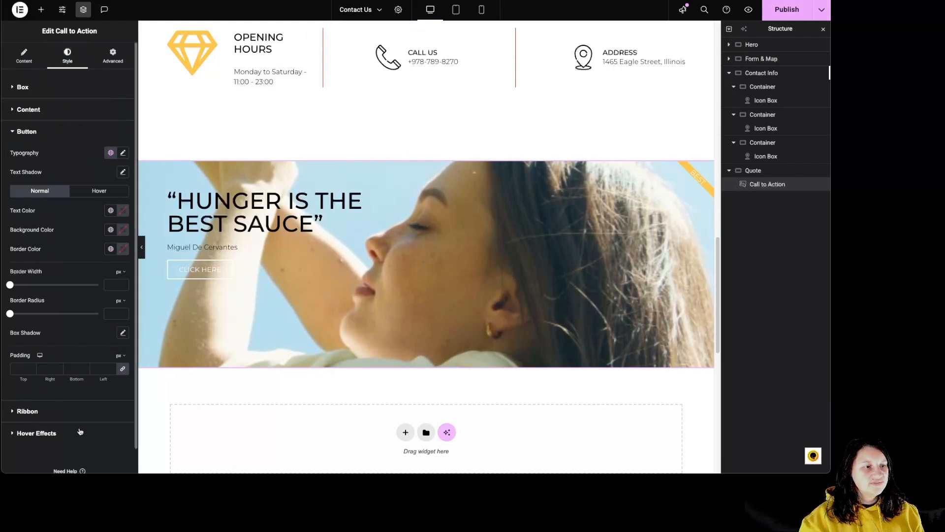
click(54, 408)
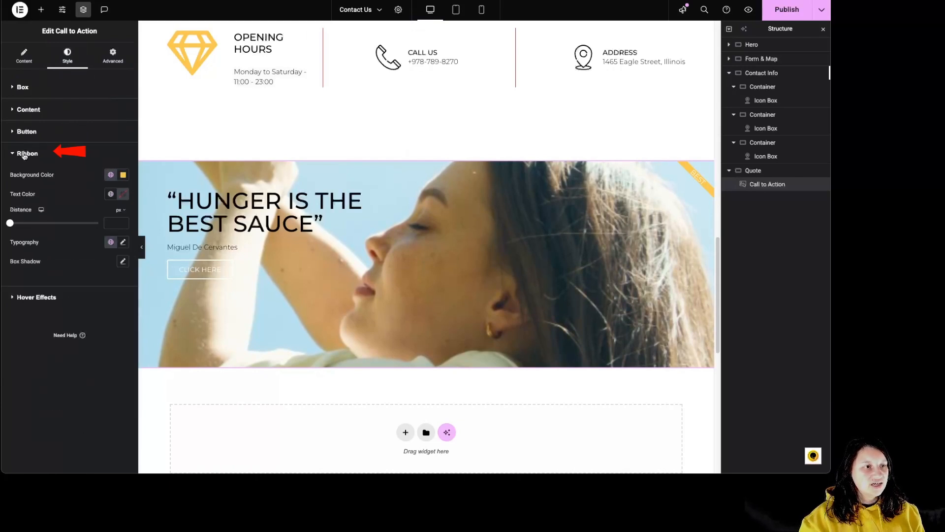
click(55, 296)
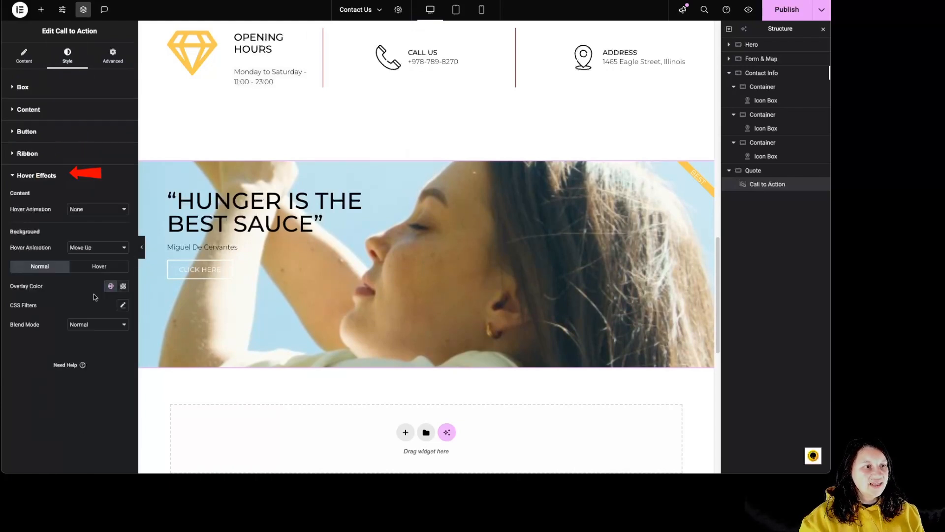
Step: Set the Call to Action's box height to about 427 px
click(30, 87)
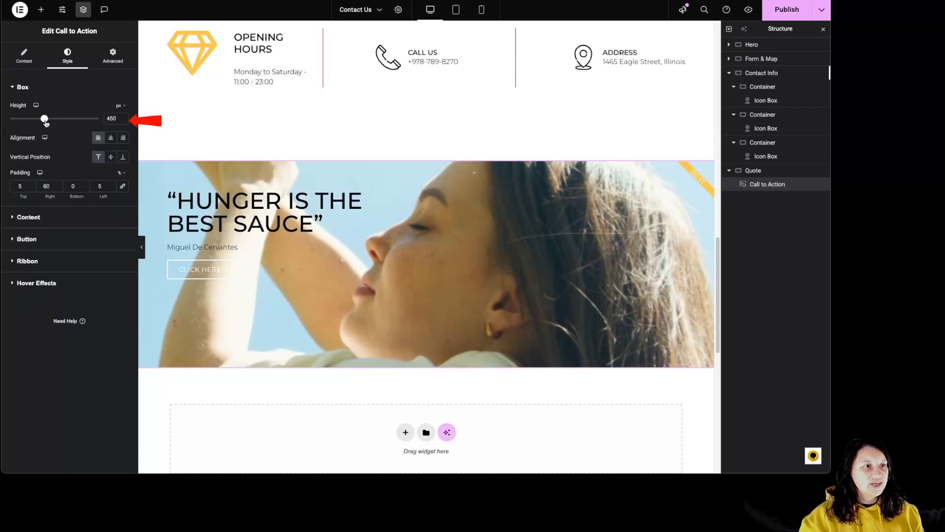
mouse_move(28, 123)
mouse_down()
mouse_move(65, 124)
mouse_move(42, 121)
mouse_up()
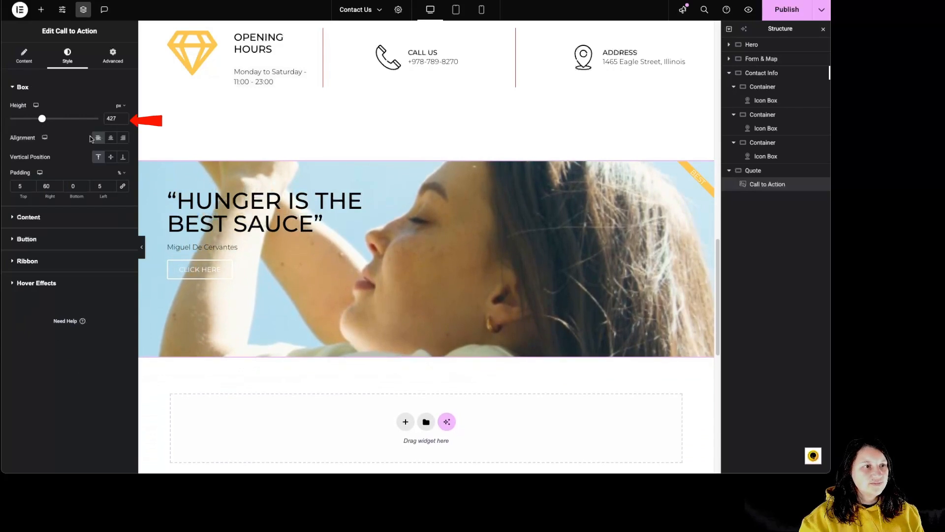
Step: Try the other horizontal alignments and vertical positions for the box content, then restore left alignment and top position
click(111, 140)
click(123, 139)
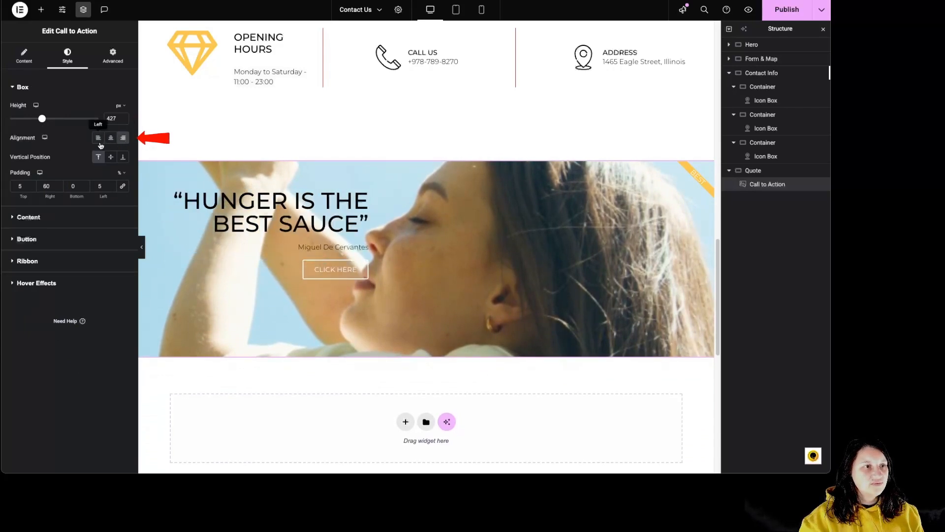
click(99, 141)
click(110, 156)
click(123, 156)
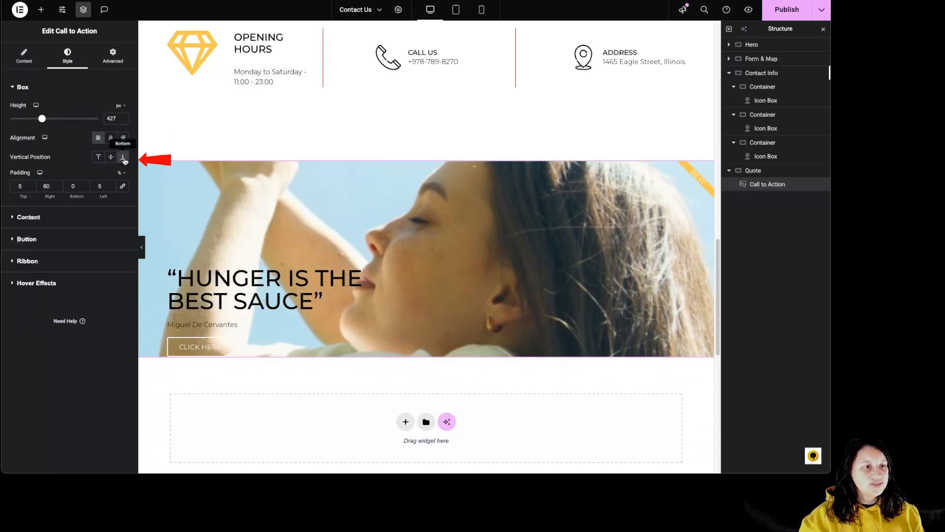
click(98, 158)
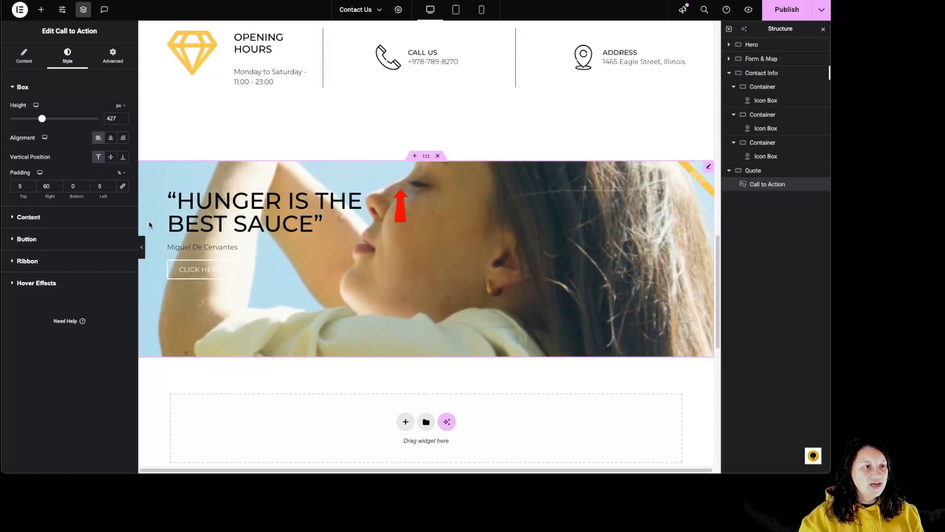
Step: Give the Call to Action title custom typography with the Roboto font family at size 45 px
click(65, 217)
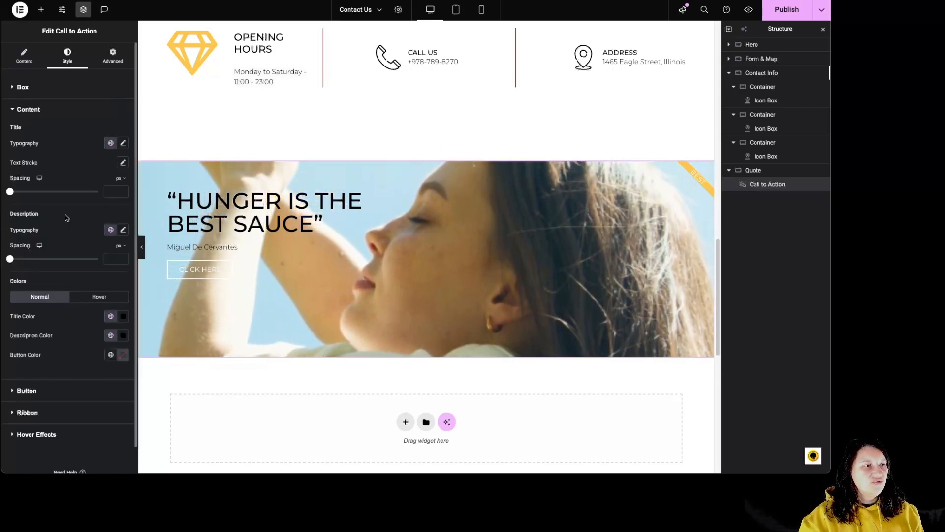
click(110, 144)
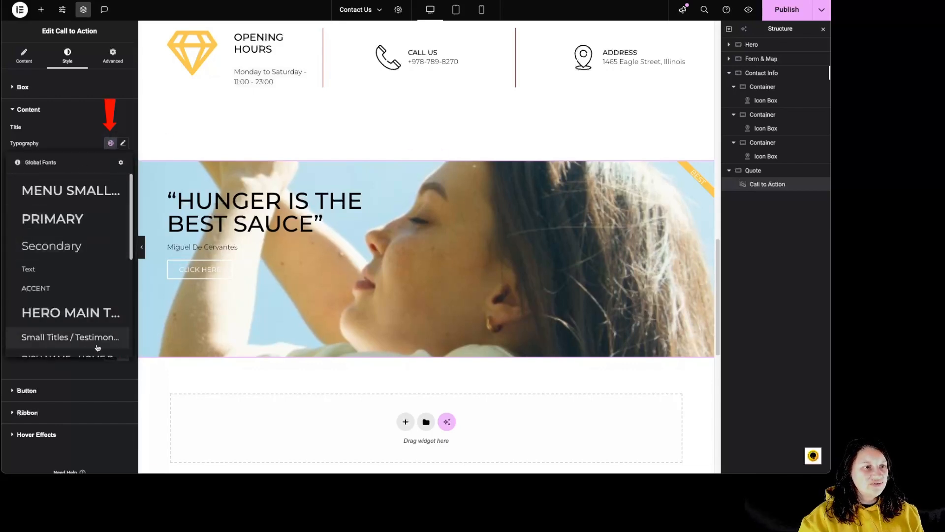
click(123, 144)
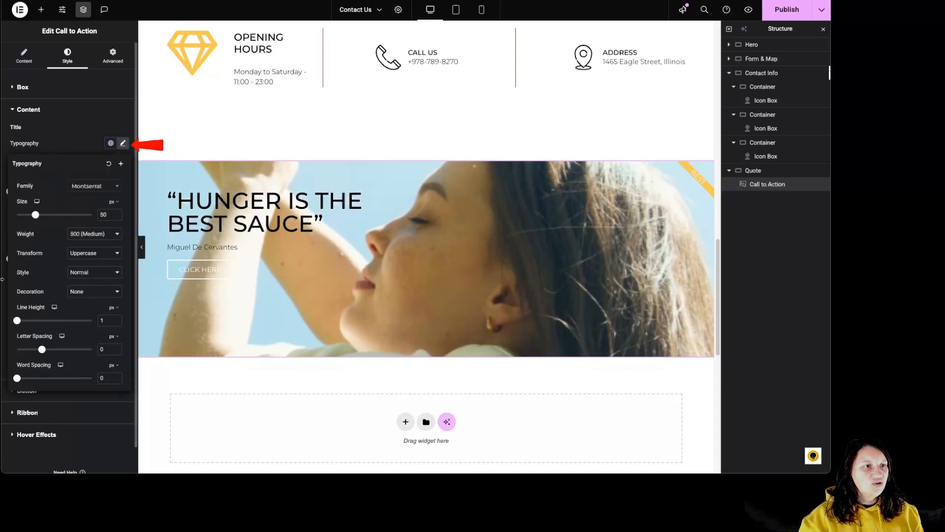
click(111, 188)
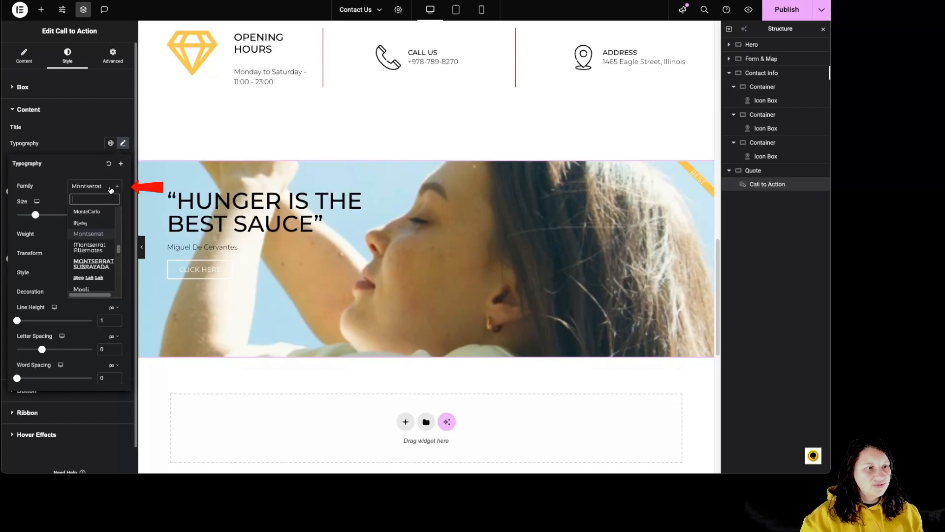
text(robo)
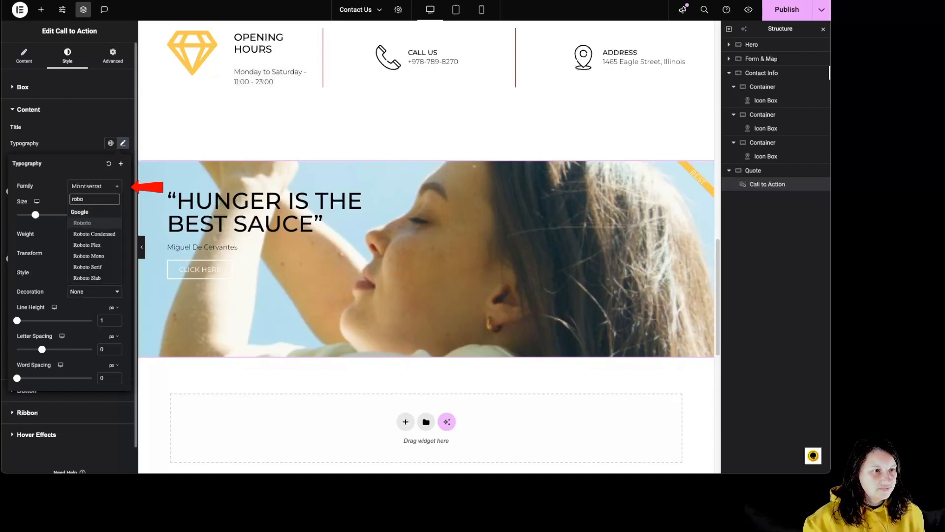
click(86, 222)
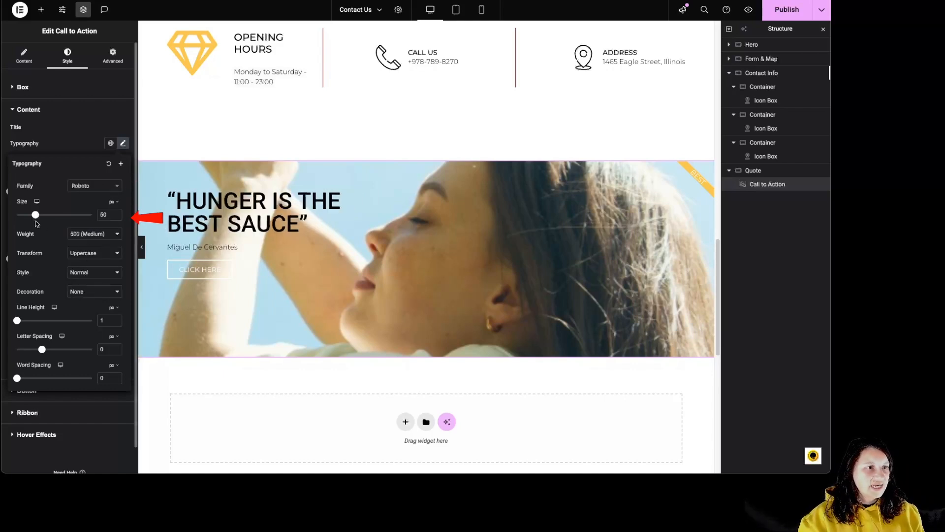
mouse_move(35, 214)
mouse_down()
mouse_move(43, 215)
mouse_move(34, 215)
mouse_up()
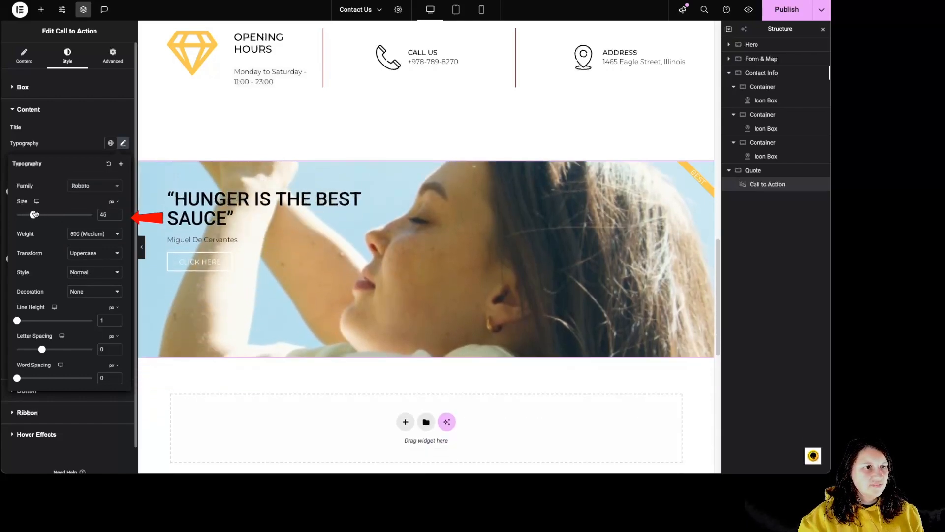
Step: Style the title text with weight 800 (Extra Bold), Capitalize transform, Italic style and Overline decoration
click(96, 233)
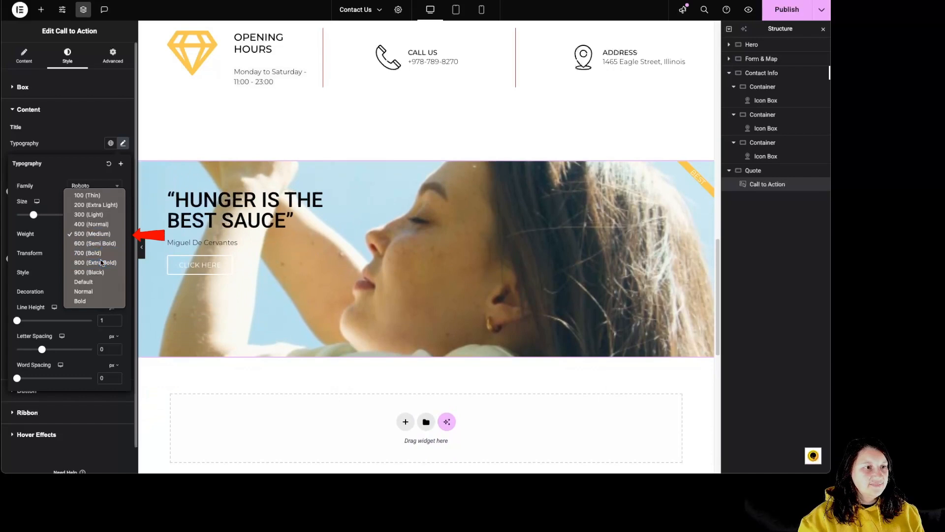
click(101, 262)
click(100, 254)
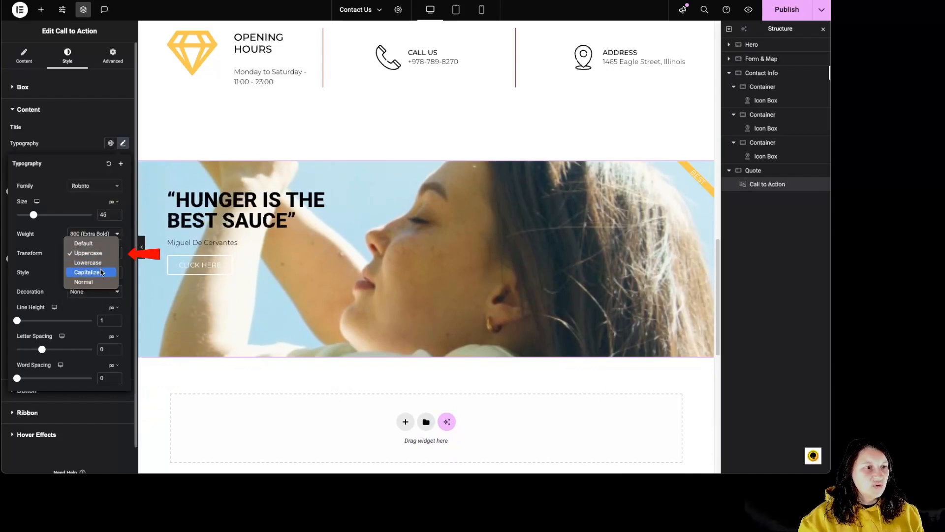
click(102, 272)
click(87, 274)
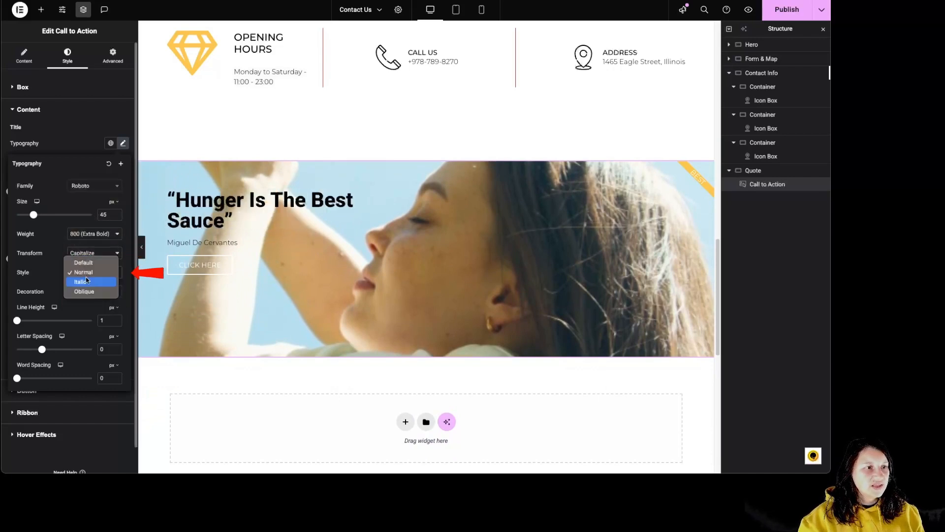
click(86, 281)
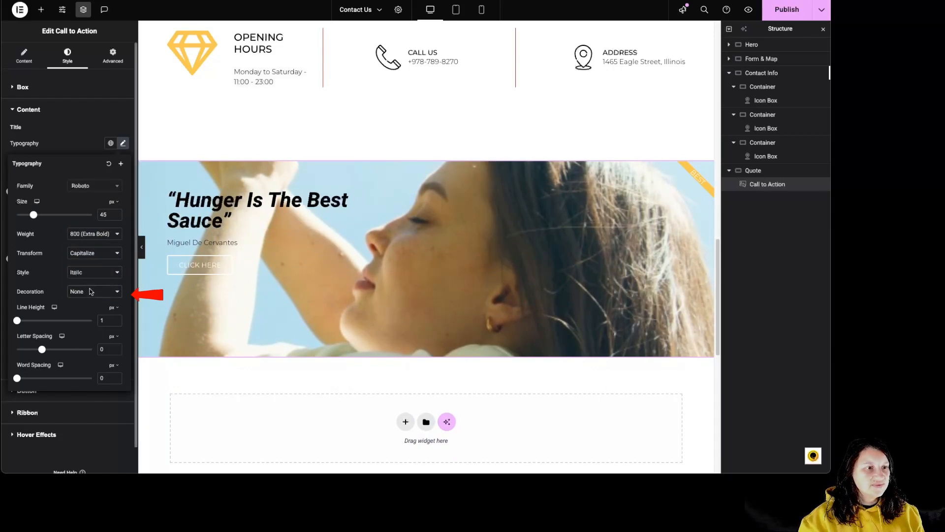
click(87, 290)
click(87, 270)
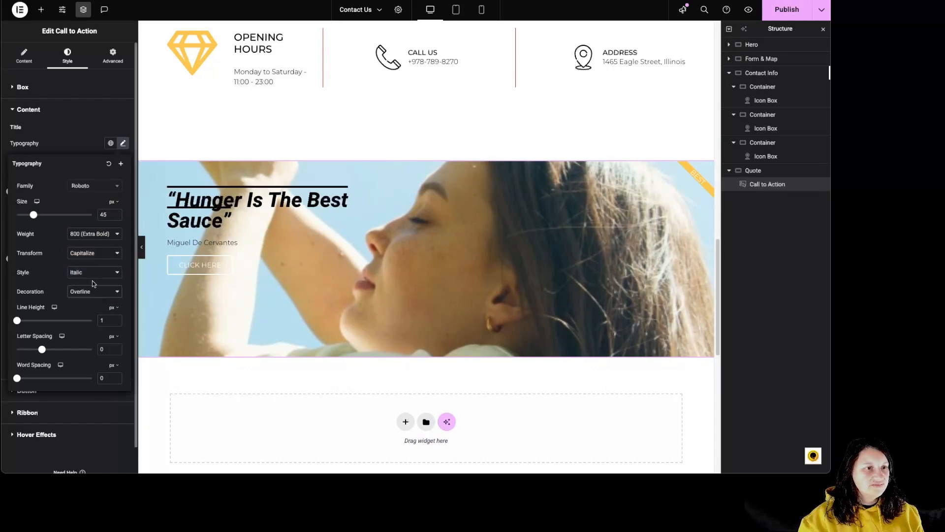
Step: Set the title's line height to 3, letter spacing to 1.8 and word spacing to 4
click(17, 320)
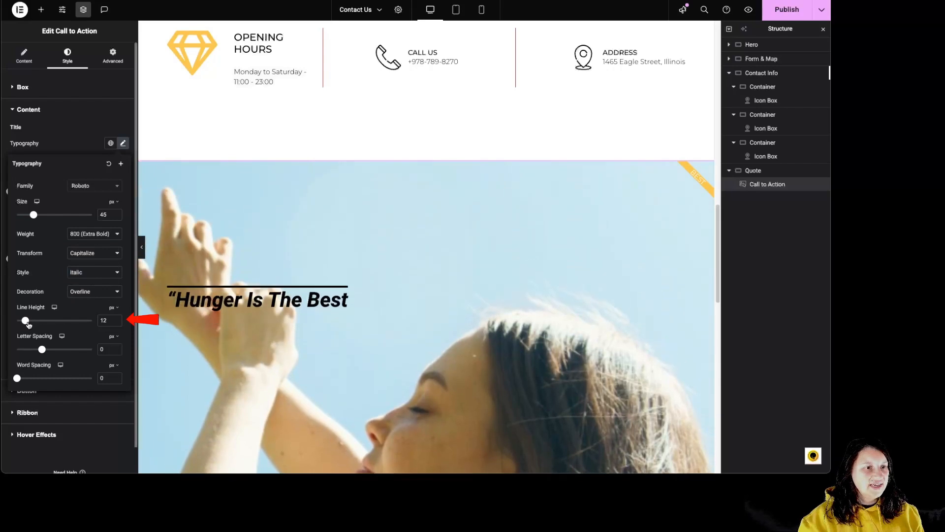
drag(17, 321, 50, 349)
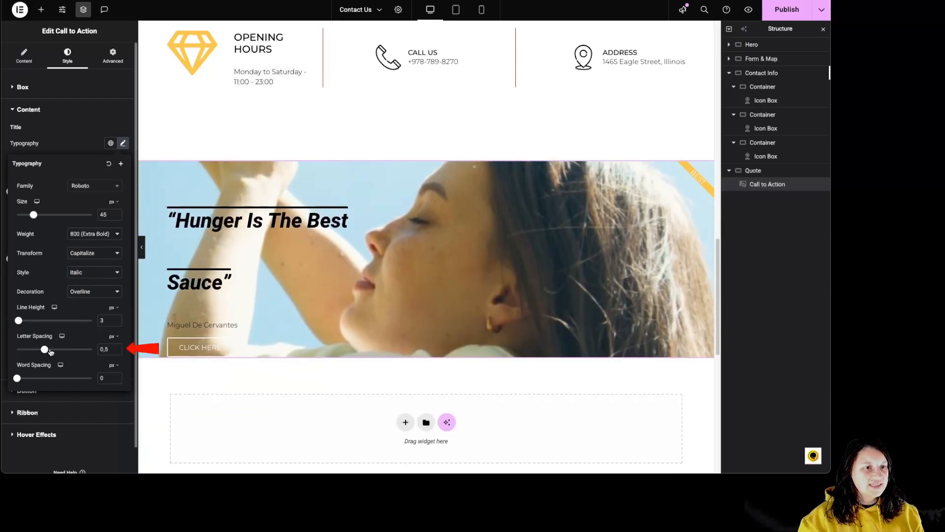
drag(17, 378, 23, 380)
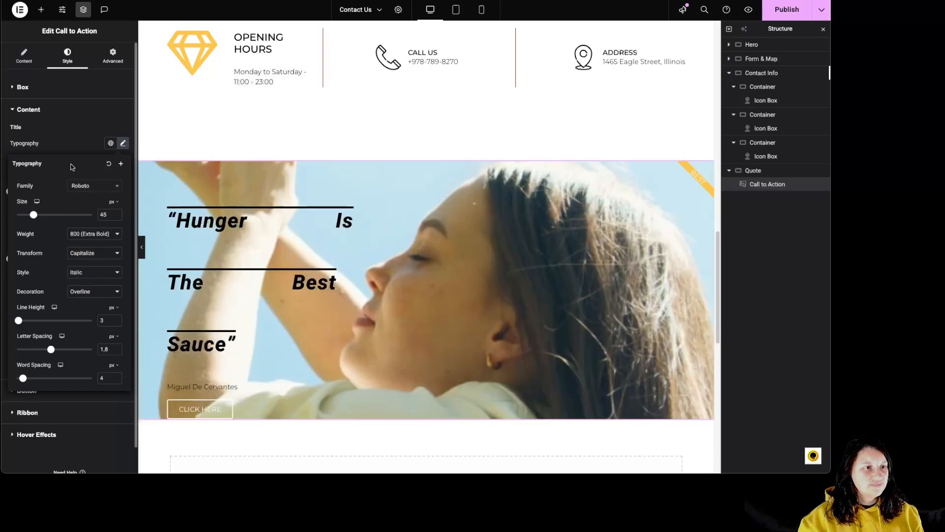
click(86, 144)
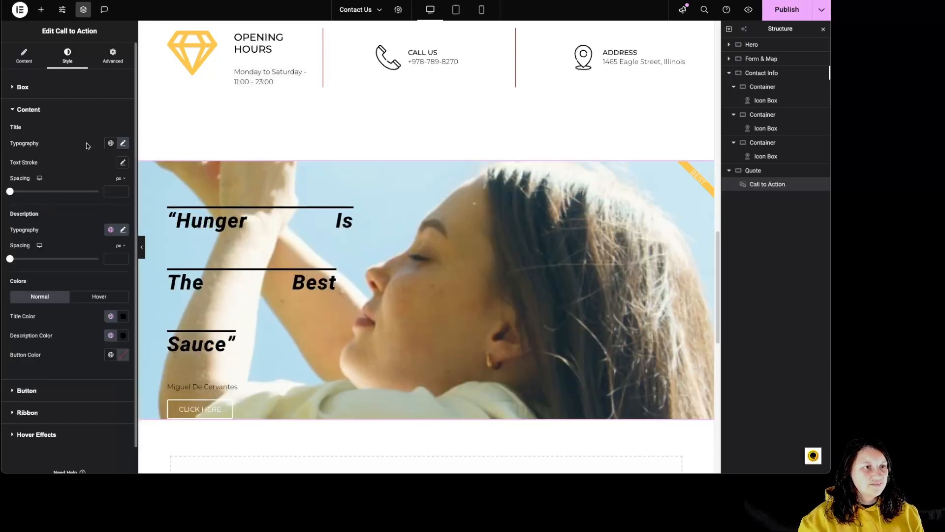
Step: Apply a 1 px text stroke in white (#FFFFFF) to the title
click(123, 163)
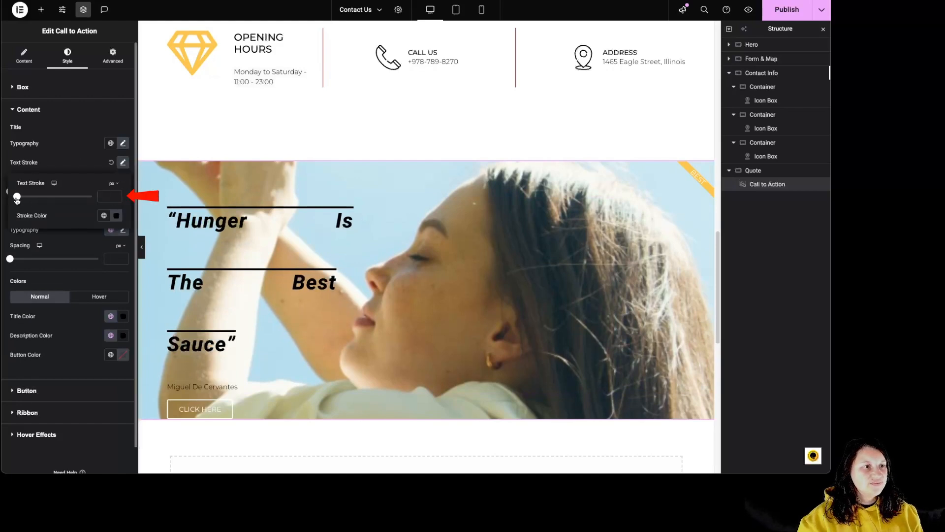
drag(22, 197, 25, 198)
click(116, 215)
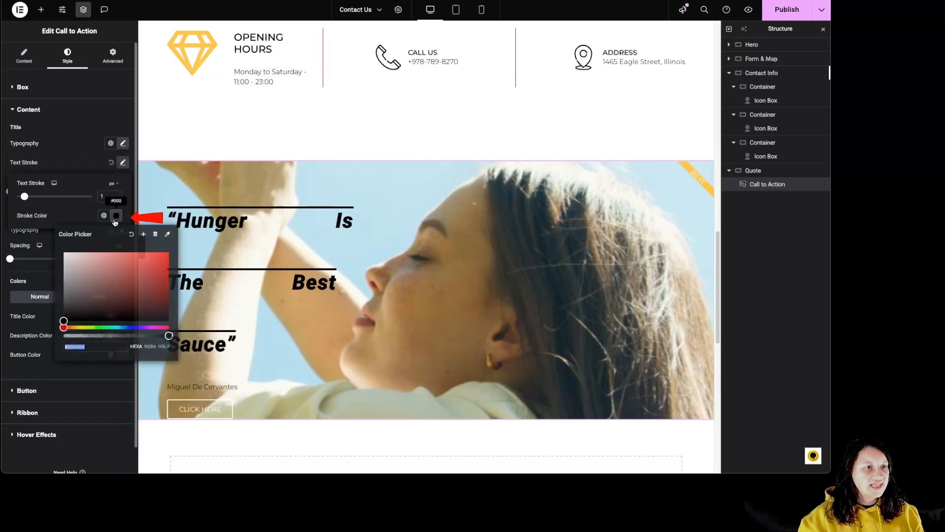
click(63, 252)
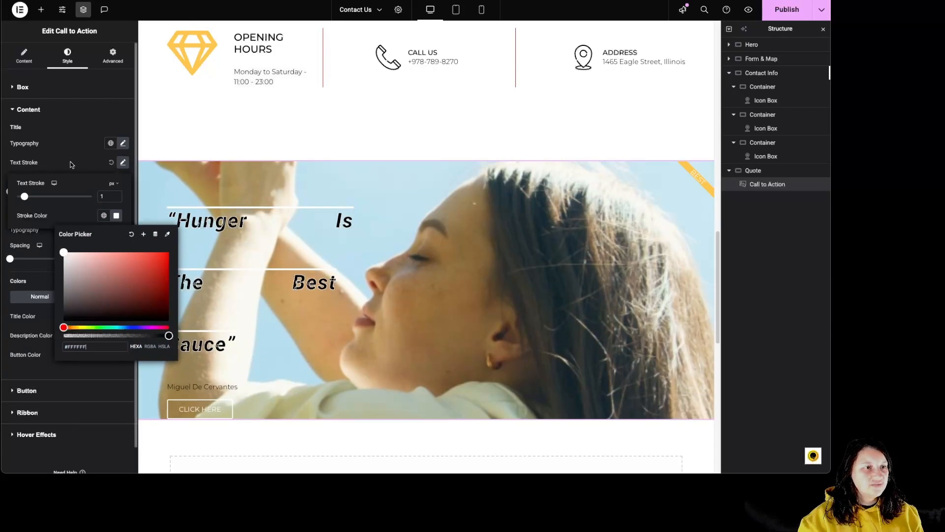
Step: Set the spacing below the Call to Action title to about 23 px
click(6, 195)
mouse_move(12, 193)
mouse_down()
mouse_move(54, 193)
mouse_move(30, 192)
mouse_up()
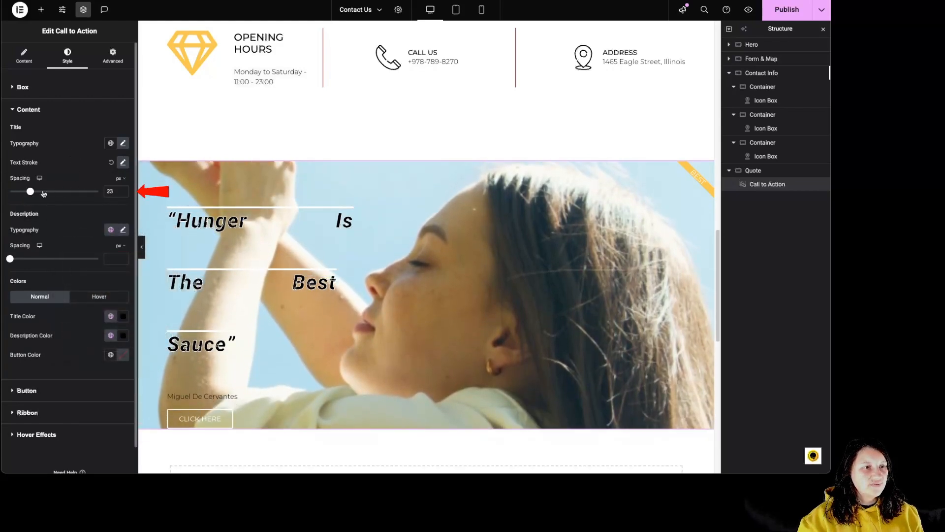
Step: Reset the title's text stroke and apply the Primary global font to the title
click(112, 164)
click(111, 142)
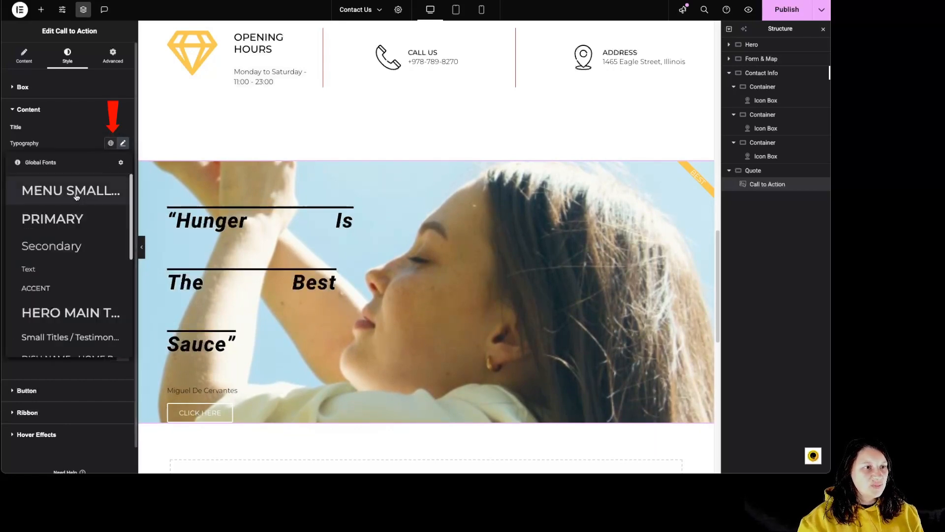
click(75, 213)
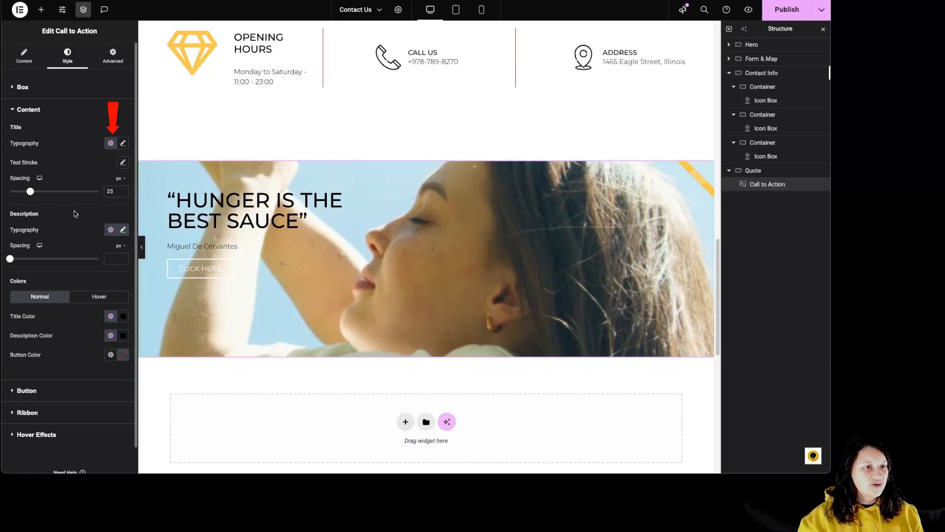
Step: Look over the description's global font and typography options, and set the description's spacing to about 48 px
click(110, 231)
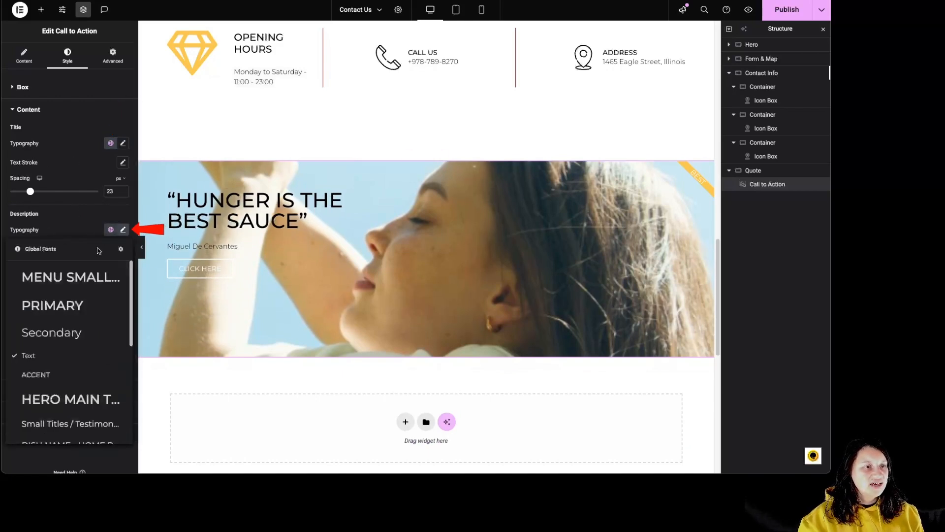
click(123, 230)
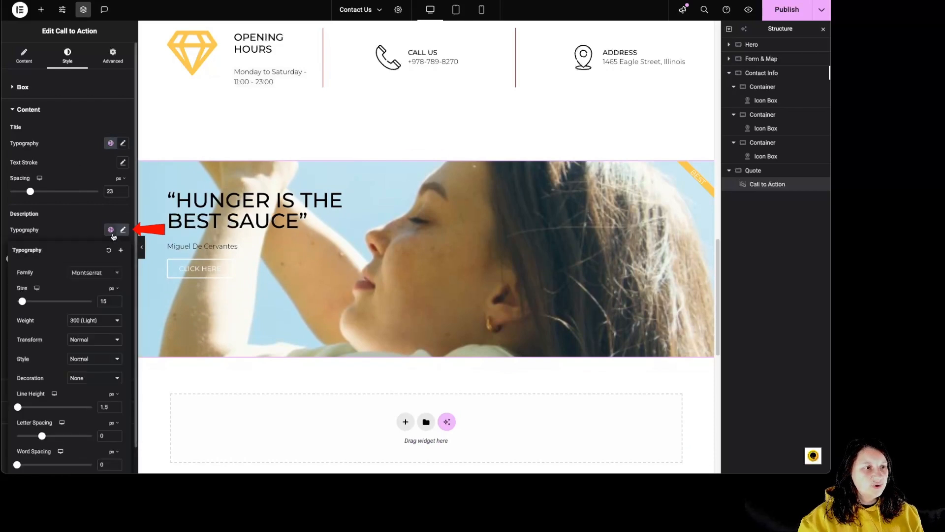
click(90, 227)
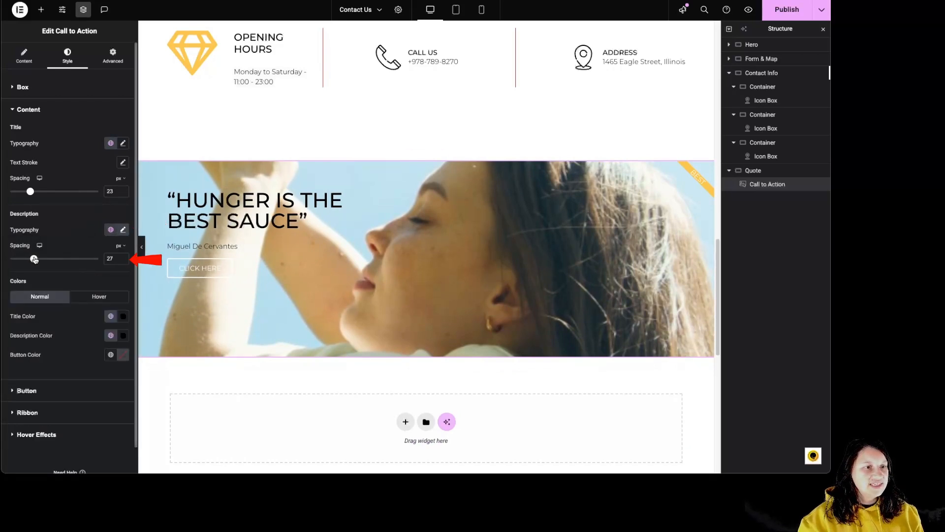
drag(34, 259, 53, 260)
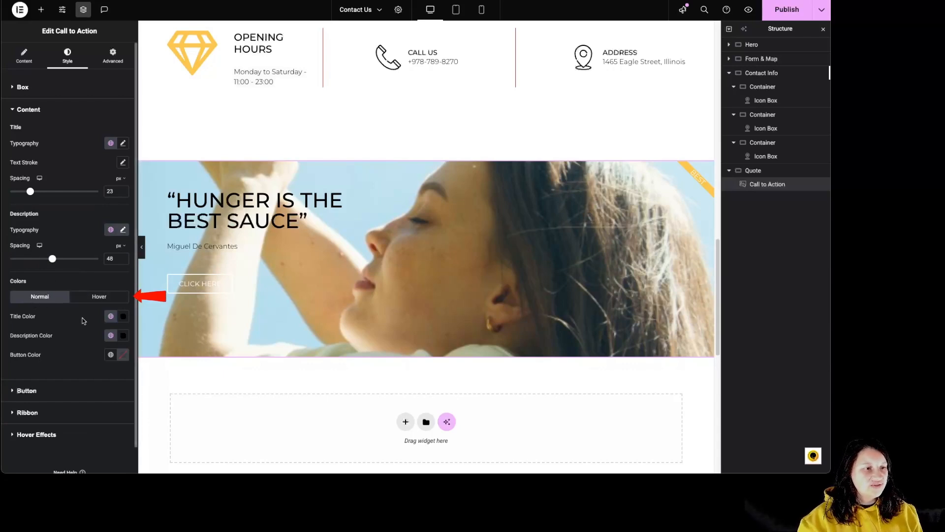
Step: Set the title's normal color to a custom dark red
click(110, 316)
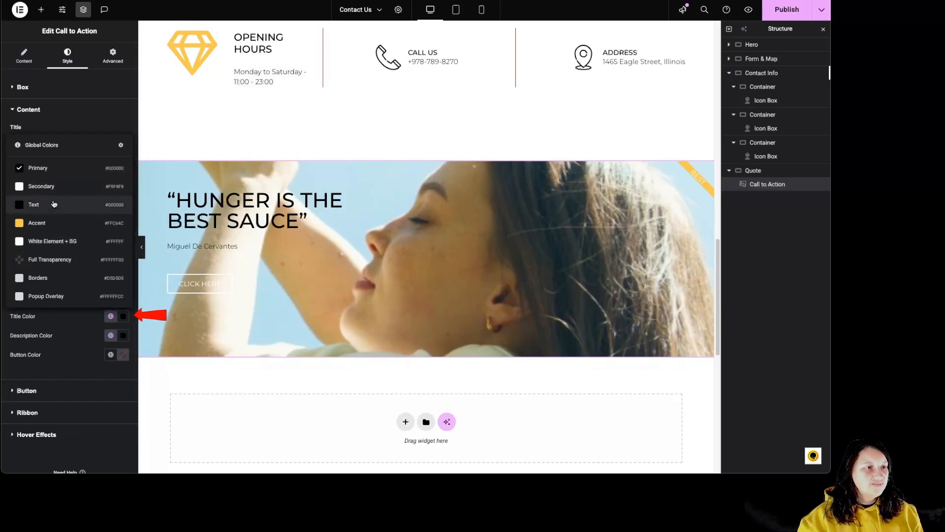
click(122, 318)
drag(129, 378, 172, 384)
click(61, 355)
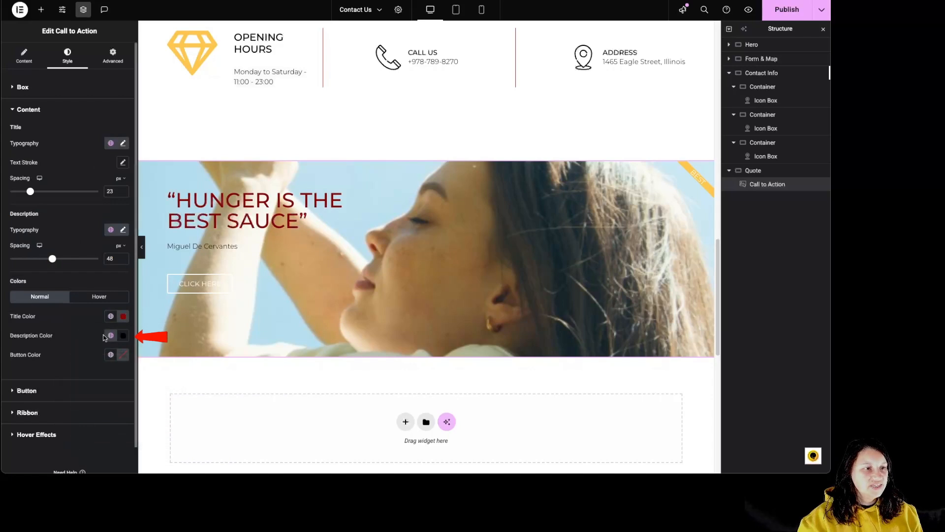
Step: Switch the description's normal color to a custom black and apply the Accent global color to the button
click(110, 335)
click(120, 337)
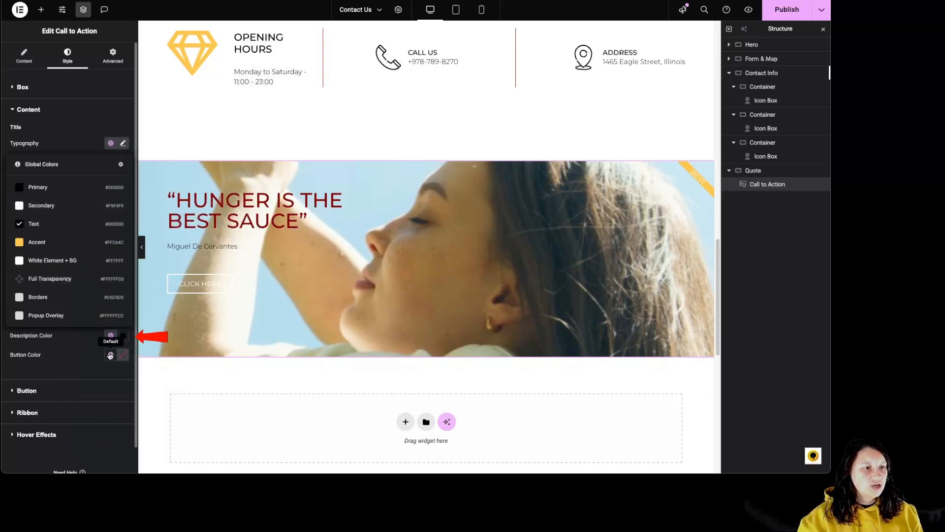
click(123, 336)
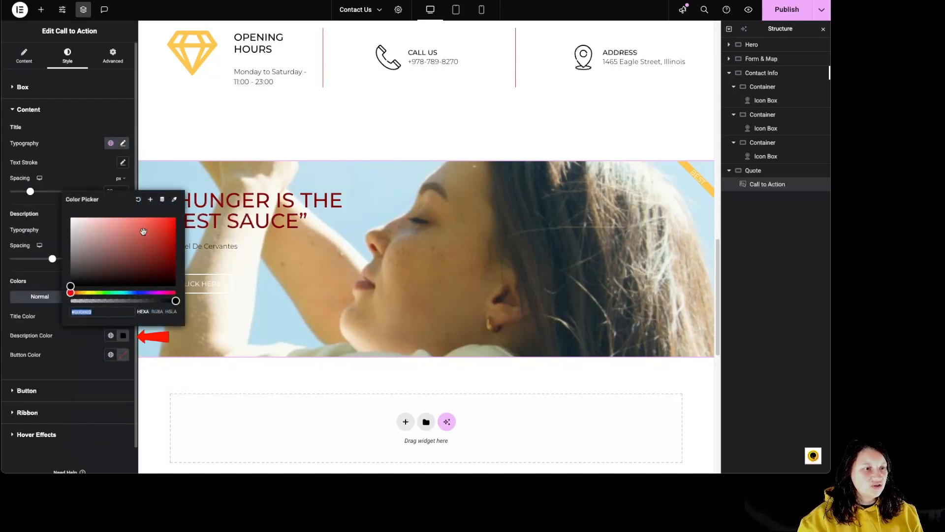
click(111, 355)
click(55, 261)
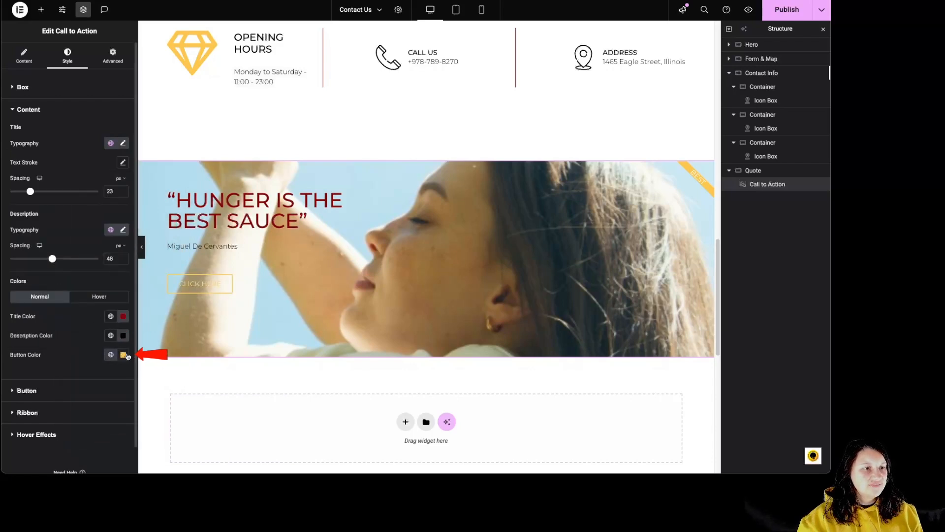
Step: Set the hover colors of the title, description and button to global black (#000000)
click(115, 319)
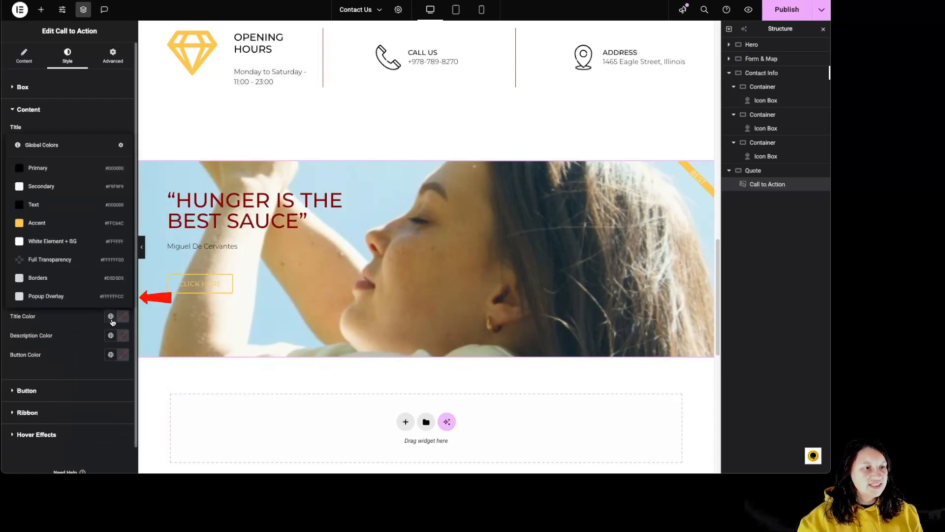
click(58, 217)
click(111, 335)
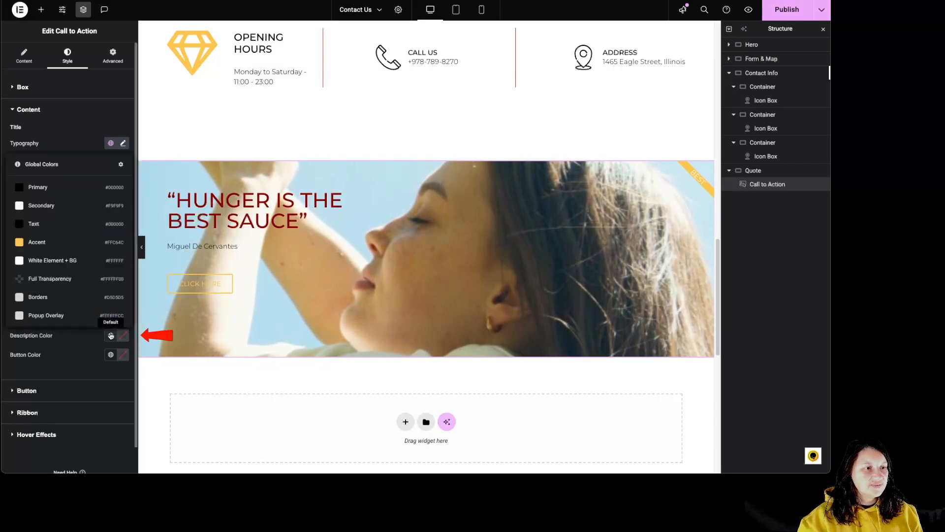
click(64, 228)
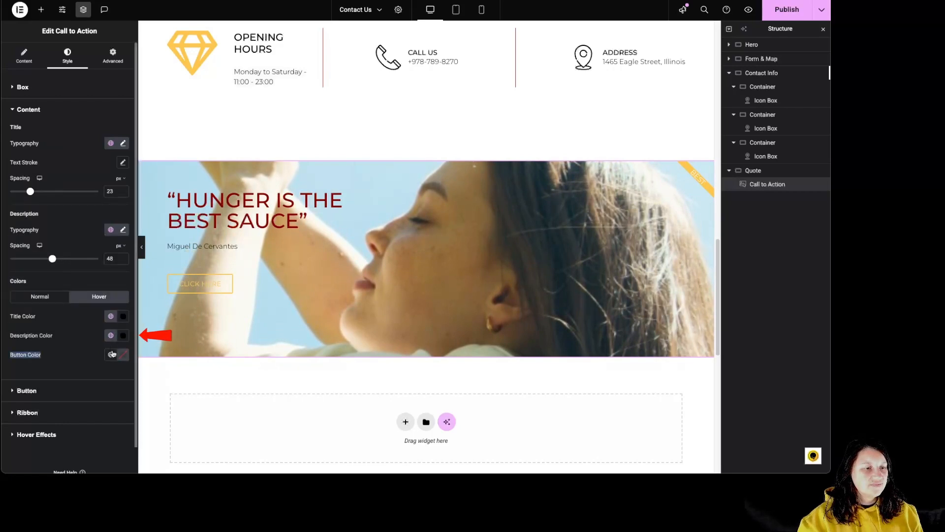
click(112, 354)
click(62, 243)
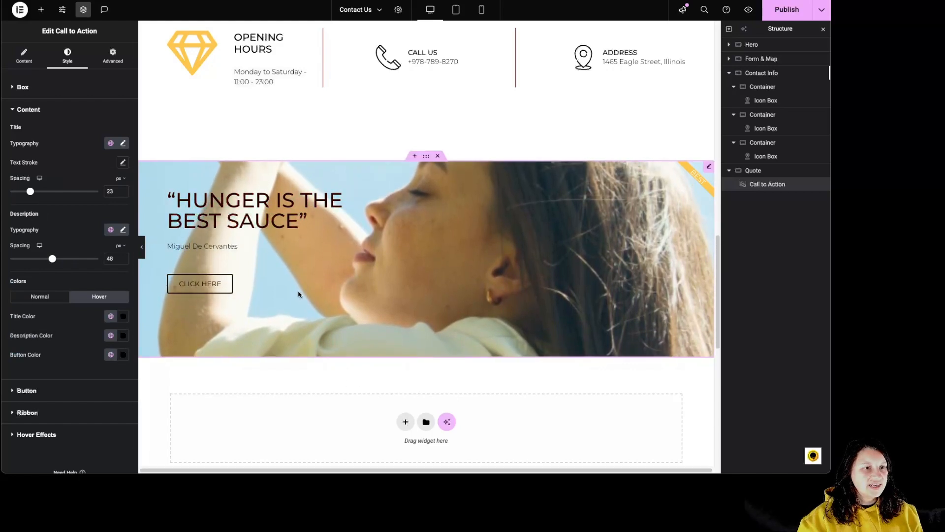
Step: Examine the button's typography options and try a text shadow on the button, resetting it to default
click(85, 390)
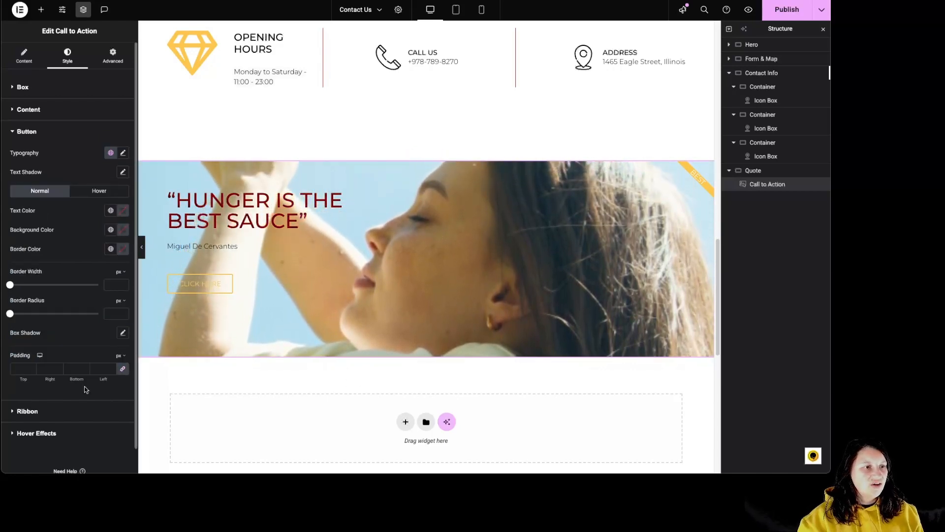
click(111, 153)
click(123, 153)
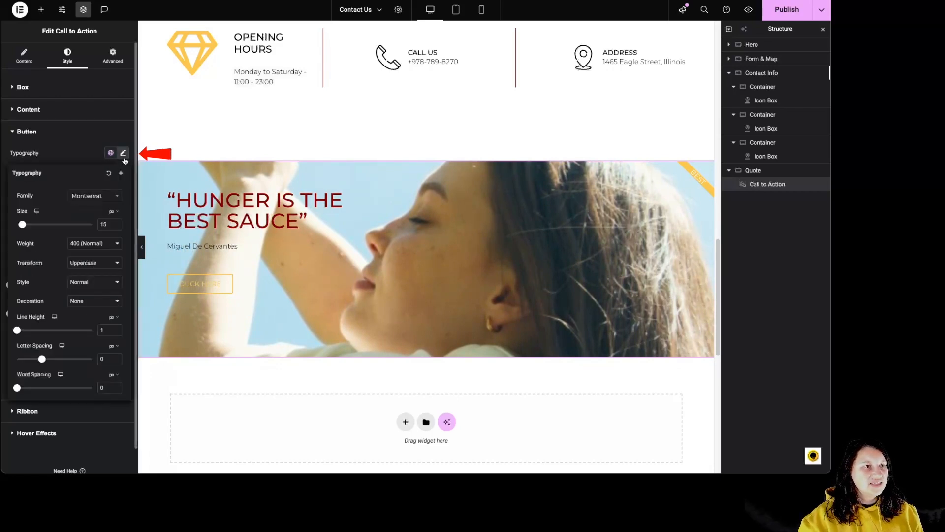
click(80, 152)
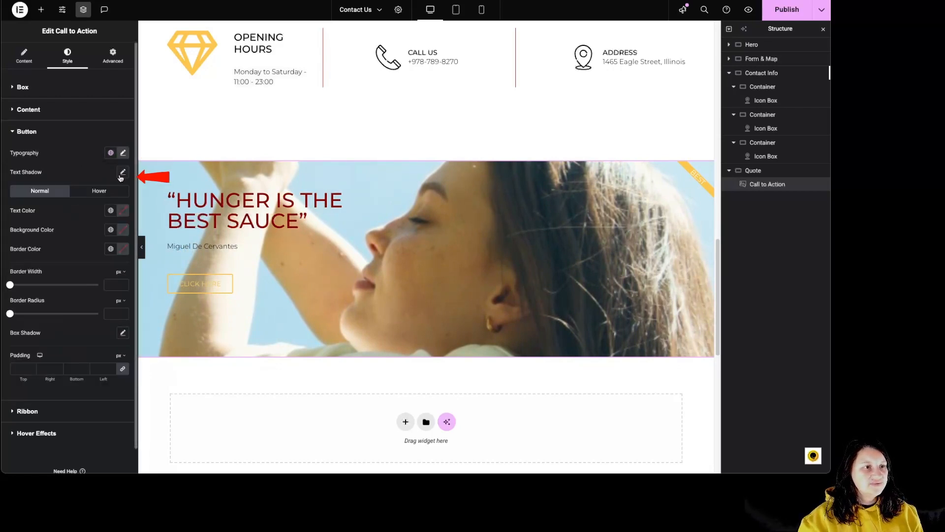
click(122, 172)
click(111, 172)
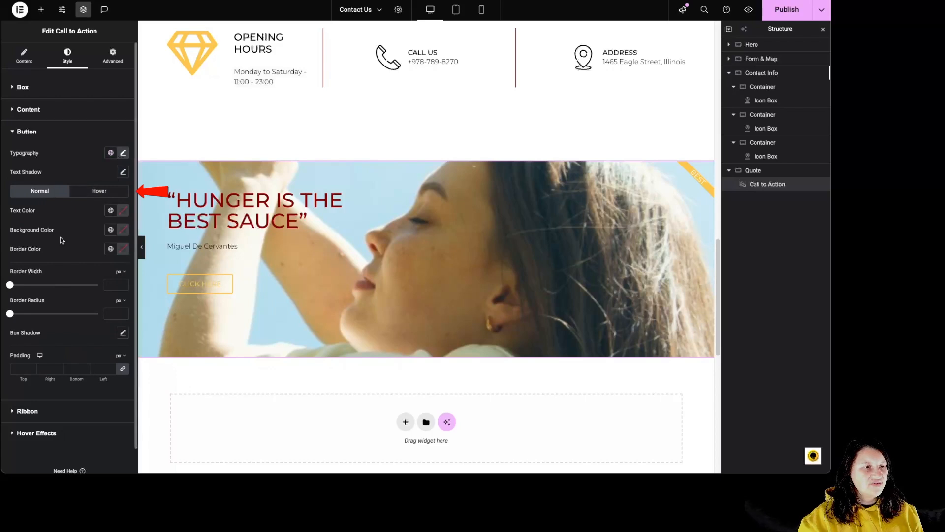
Step: Set the button's normal state to global Primary text, Accent background and Secondary border colors
click(111, 210)
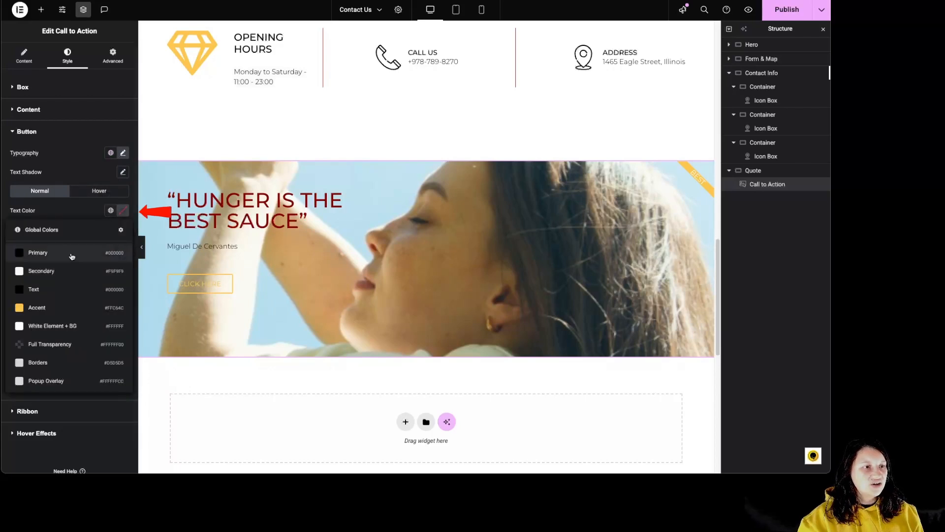
click(72, 251)
click(110, 229)
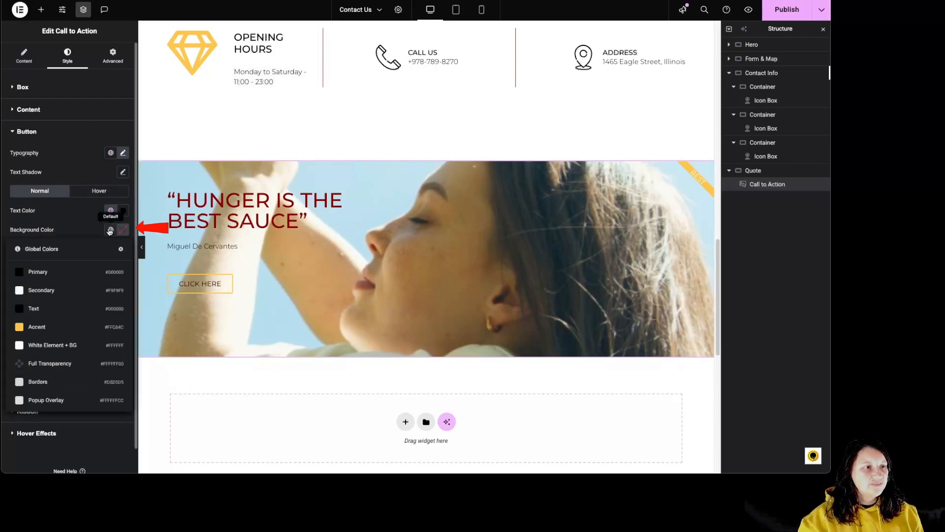
click(59, 323)
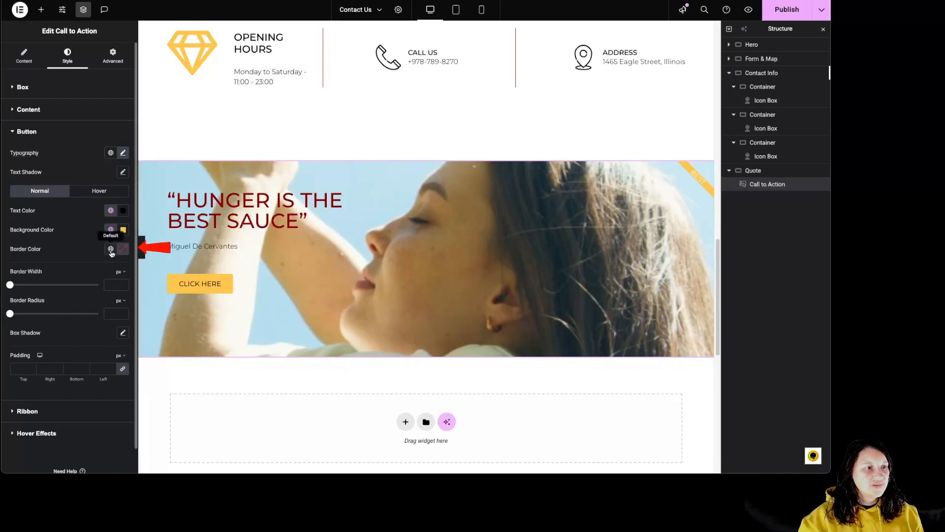
click(111, 248)
click(67, 314)
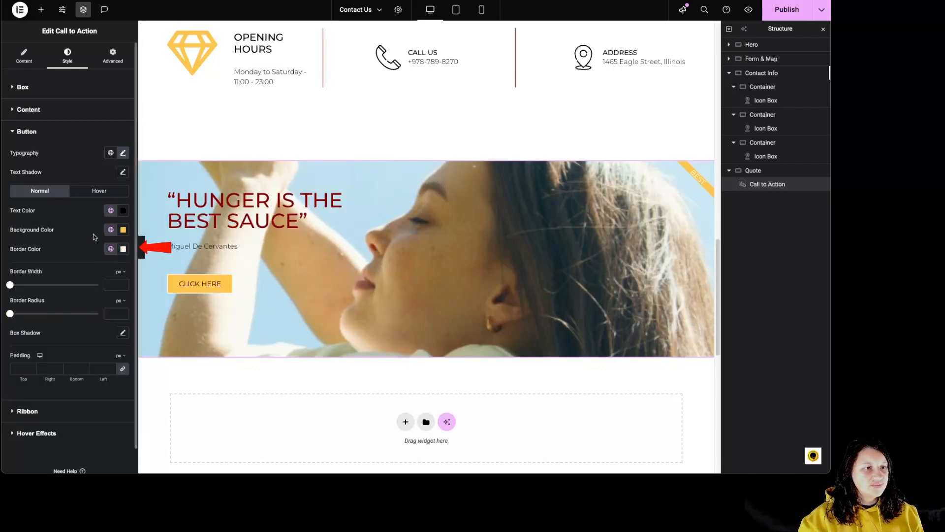
Step: Set the button's hover state to global Accent text with Primary background and Primary border colors
click(98, 192)
click(110, 213)
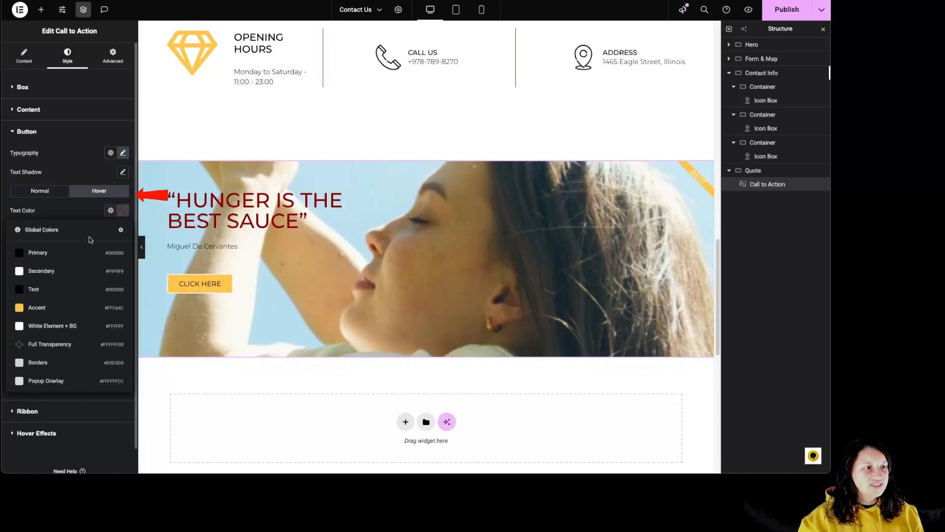
click(58, 306)
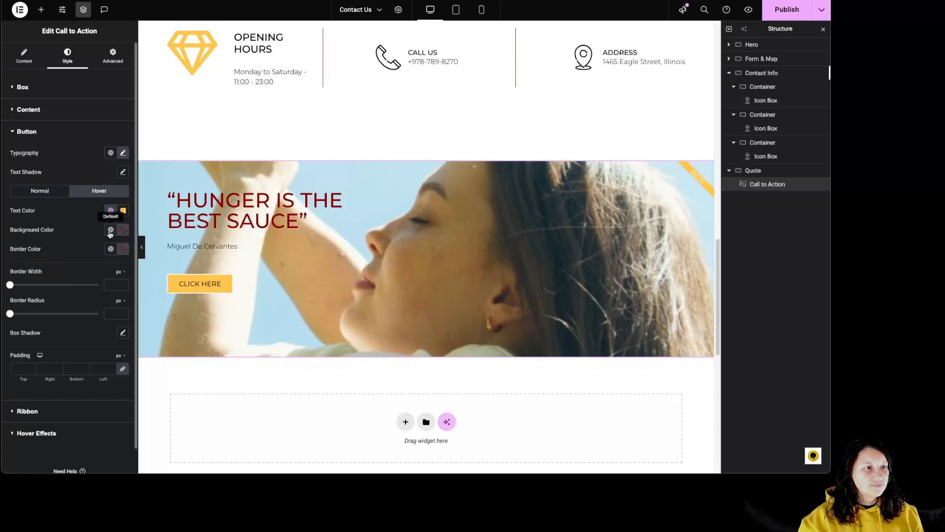
click(110, 230)
click(58, 272)
click(110, 250)
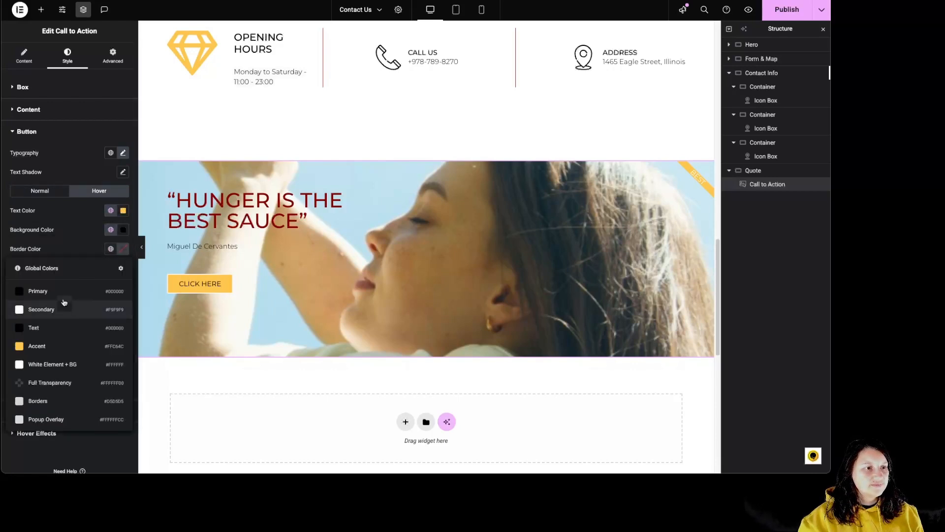
click(58, 291)
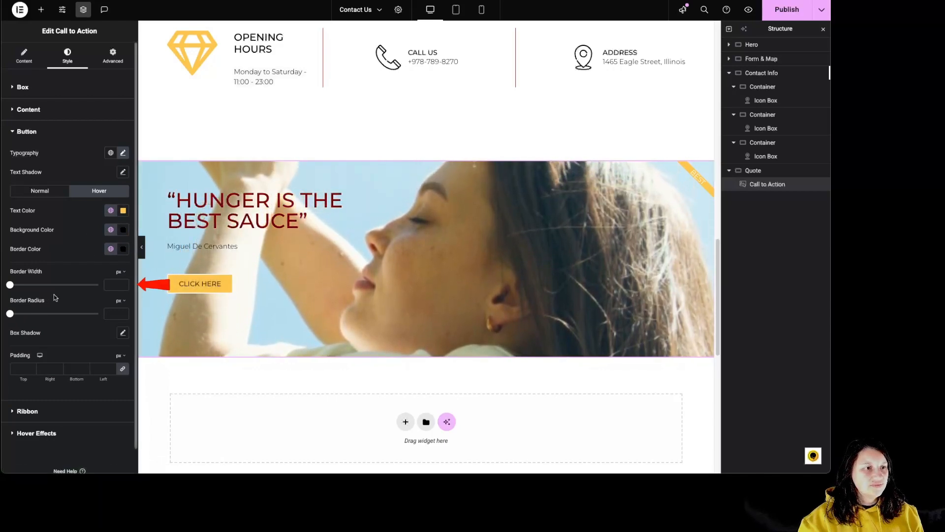
Step: Set the button's border width to about 10 px and its border radius to about 98 px
drag(23, 285, 97, 314)
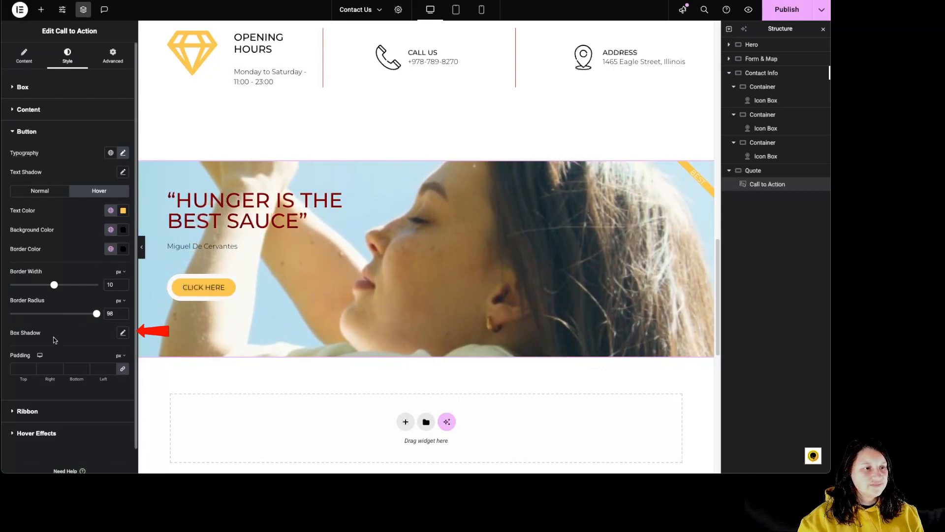
Step: Add a translucent dark red box shadow to the button with horizontal 40, vertical 28, blur 0 and spread 9
click(123, 333)
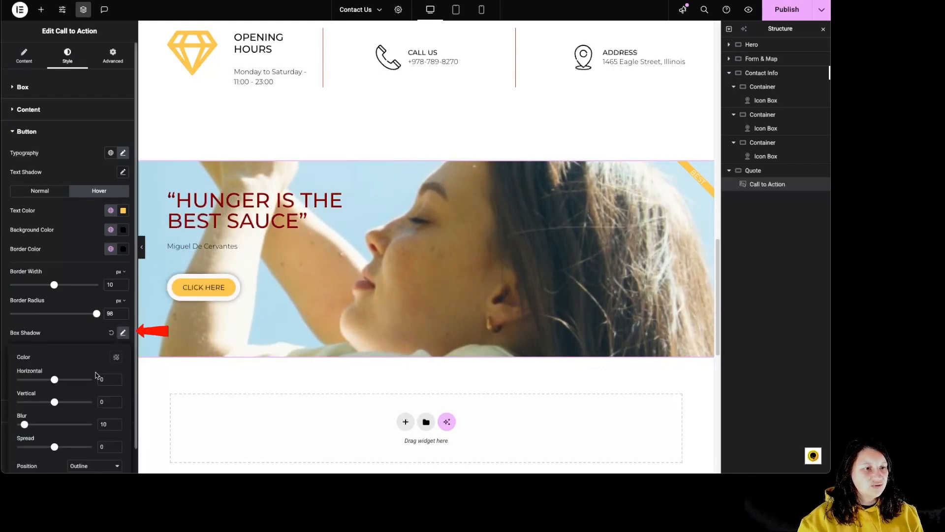
click(116, 357)
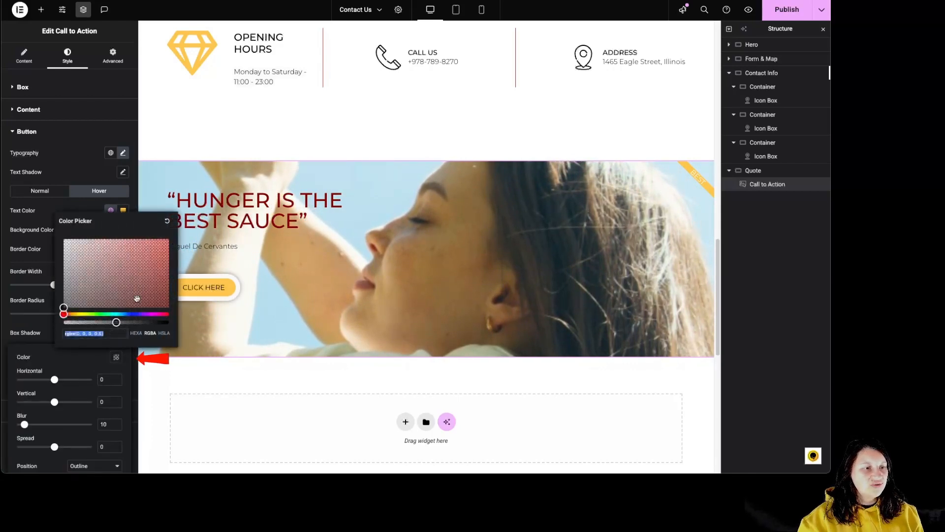
drag(117, 322, 143, 322)
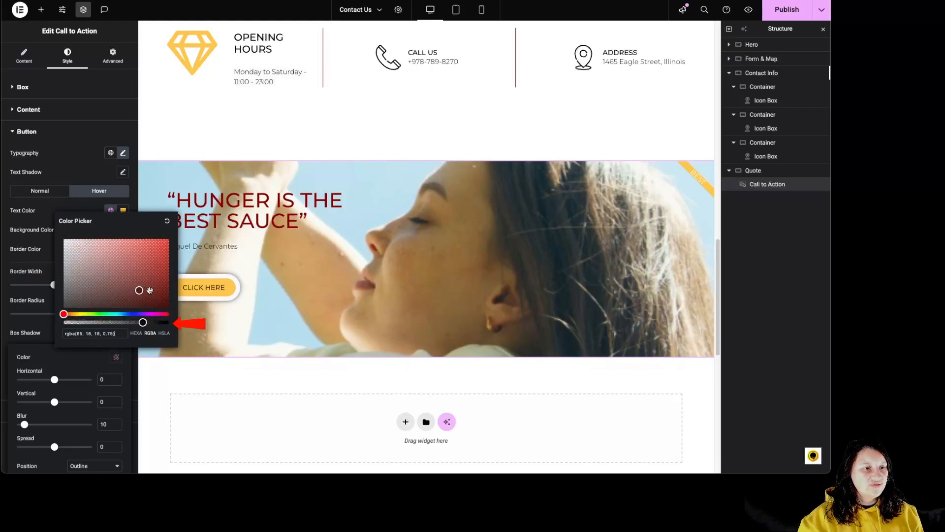
drag(54, 379, 68, 403)
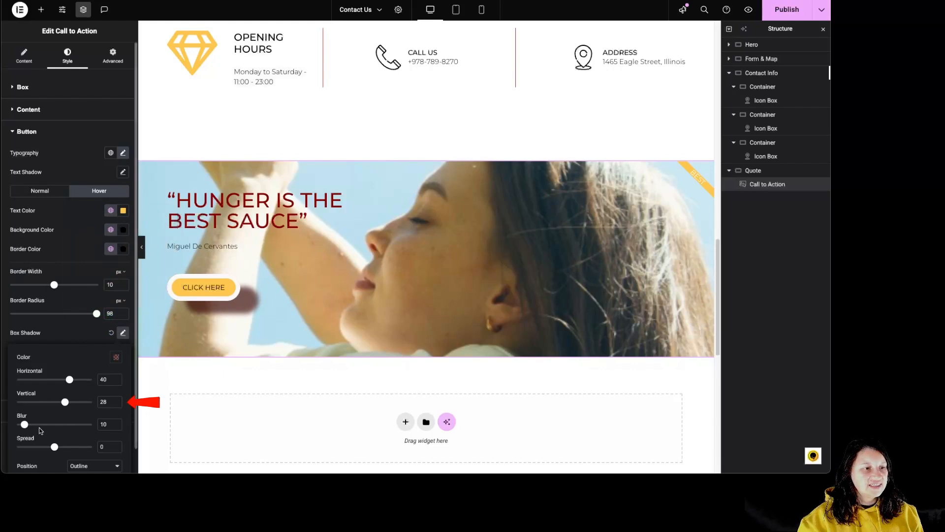
drag(24, 424, 57, 448)
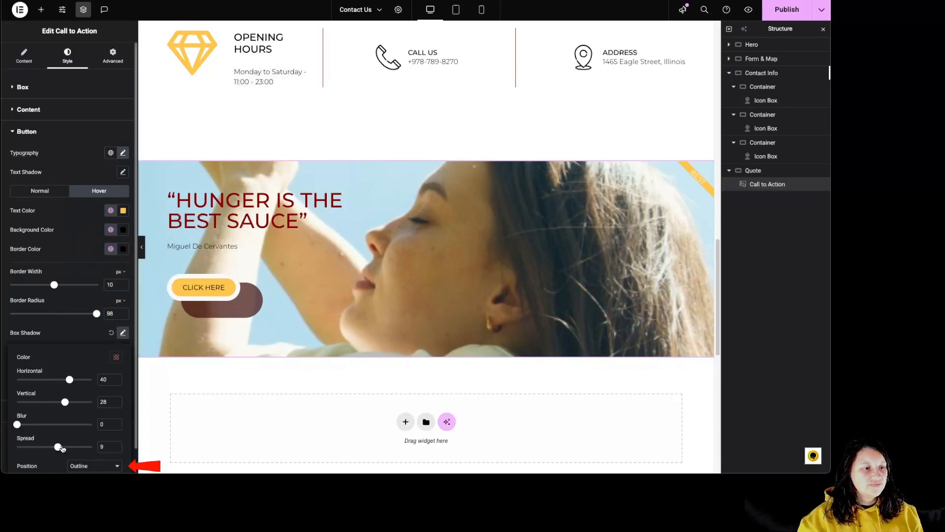
Step: Try the Inset position for the button's box shadow, return it to Outline, and reset the shadow to default
click(98, 466)
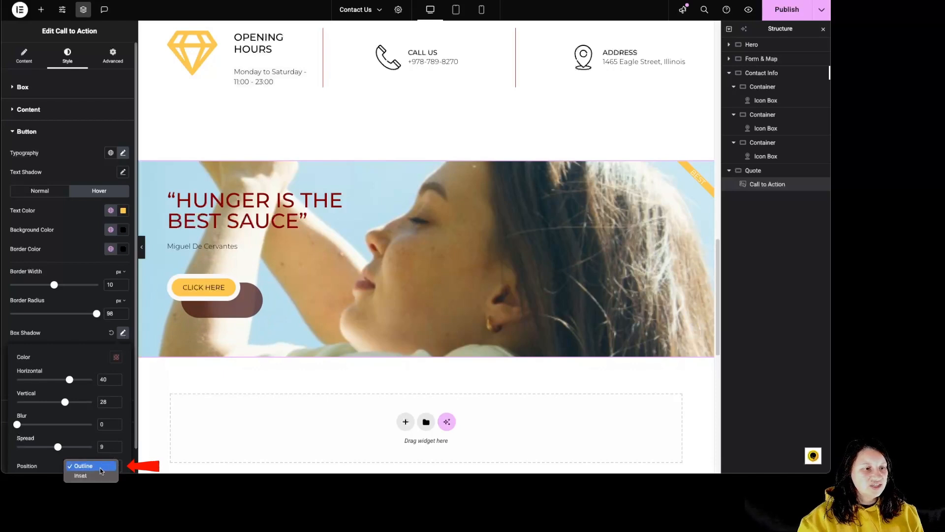
click(107, 473)
click(109, 465)
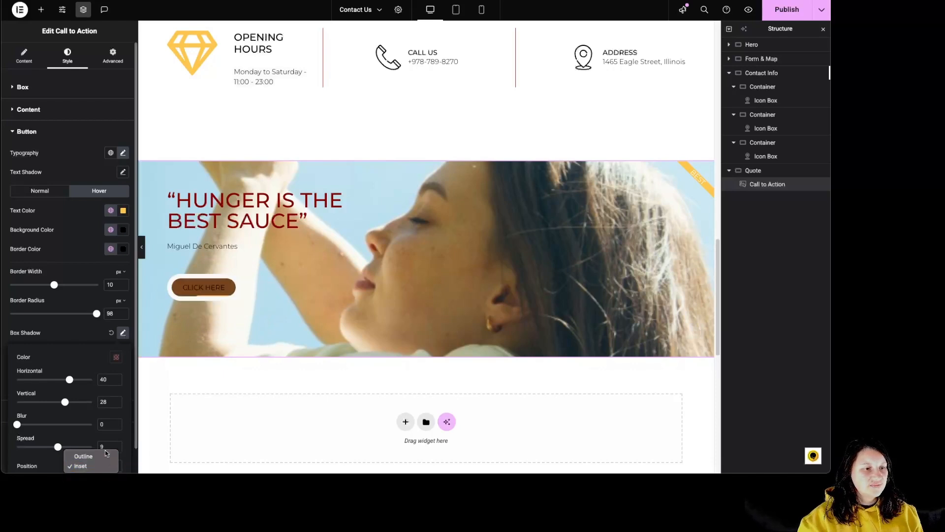
click(105, 452)
click(97, 336)
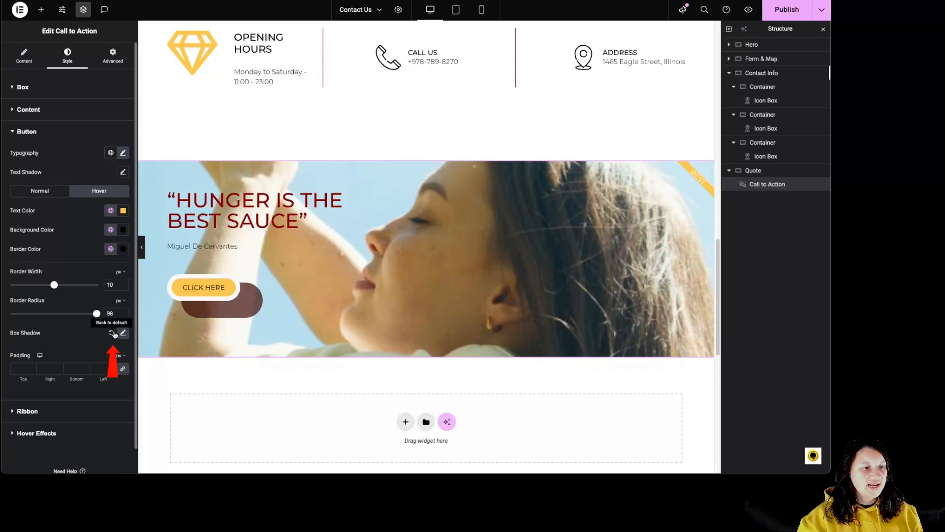
click(112, 333)
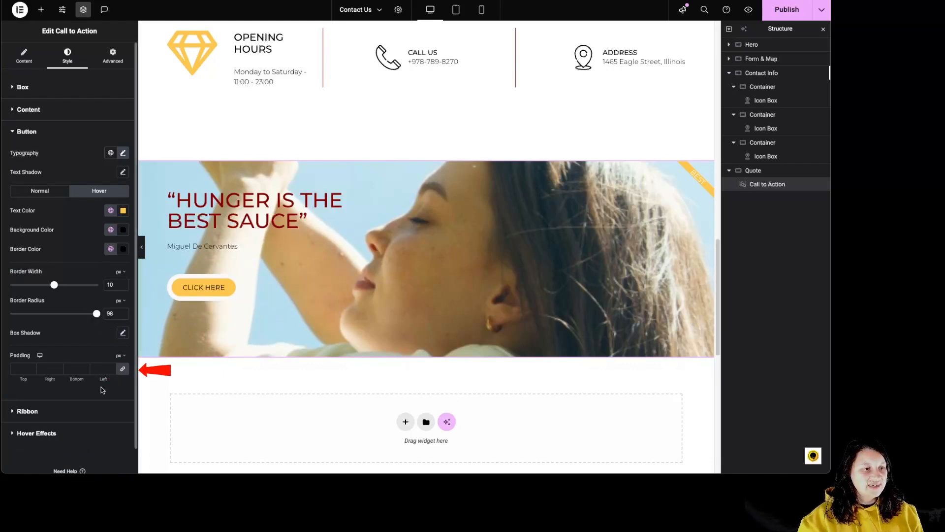
Step: Set the ribbon's background color to the global Text color and open the picker for its text color
click(72, 411)
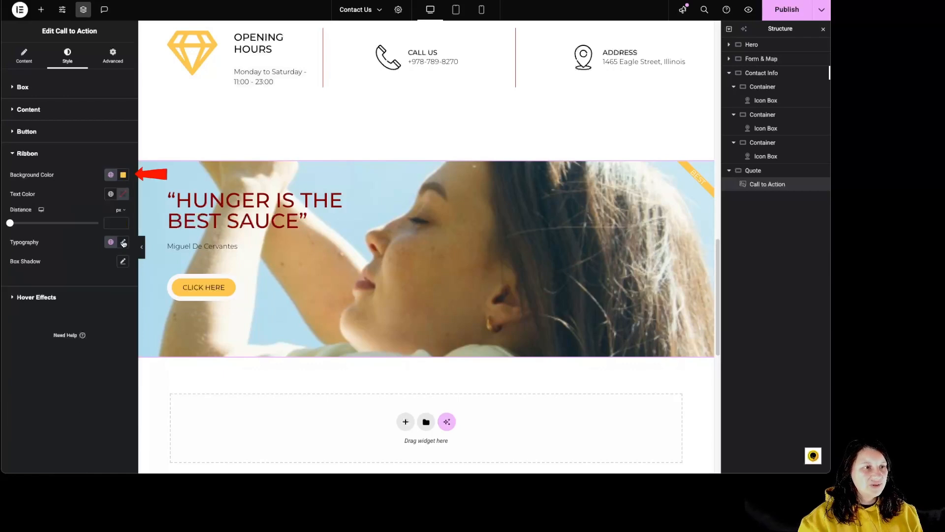
click(110, 175)
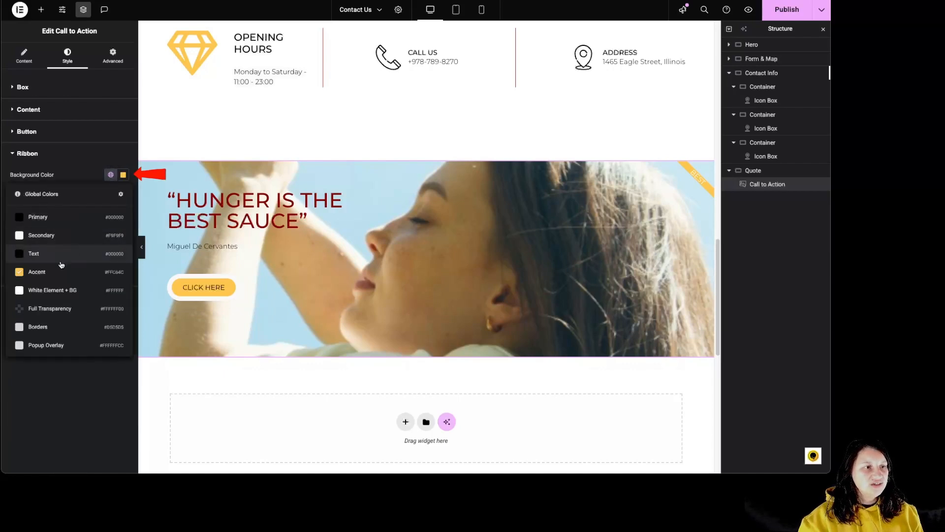
click(61, 255)
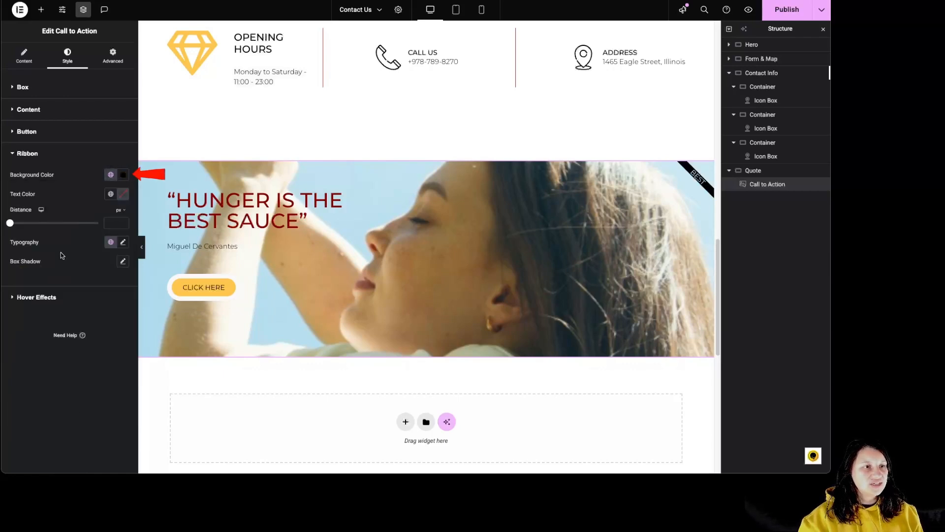
click(123, 175)
click(123, 175)
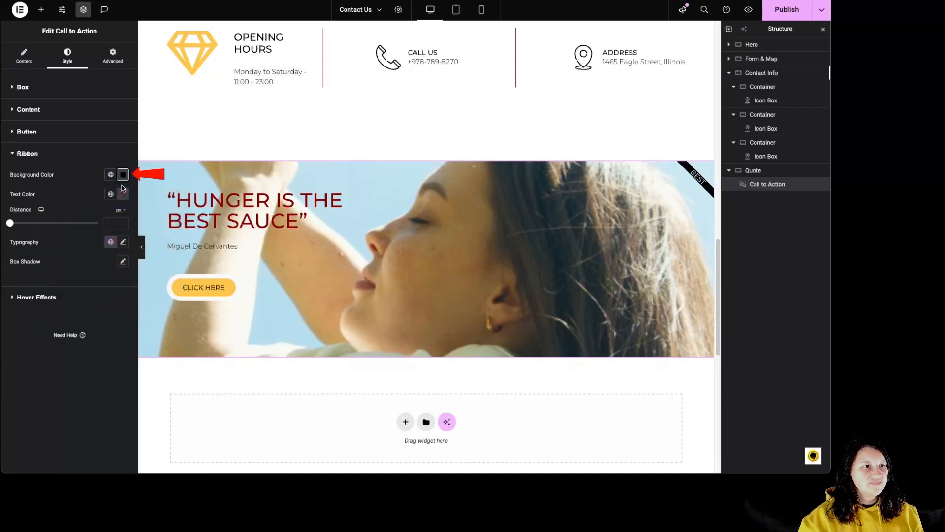
click(111, 194)
click(121, 195)
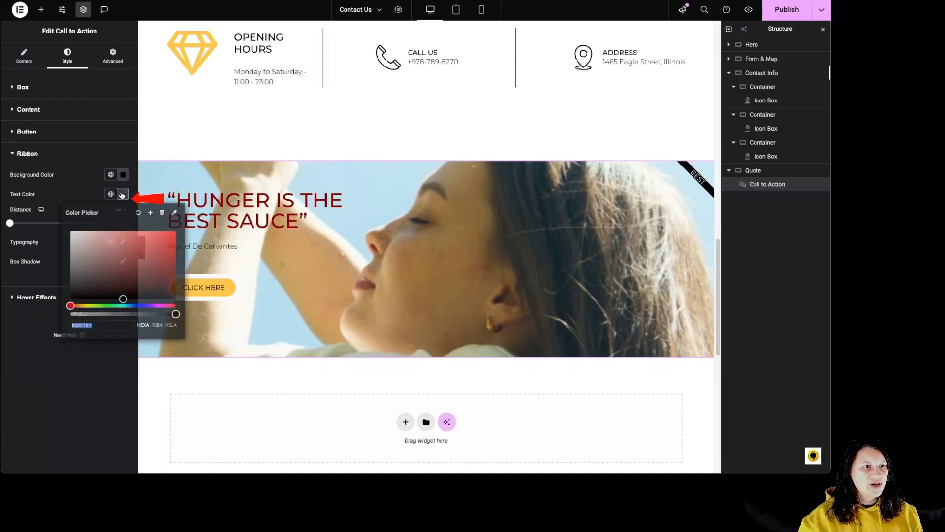
click(99, 192)
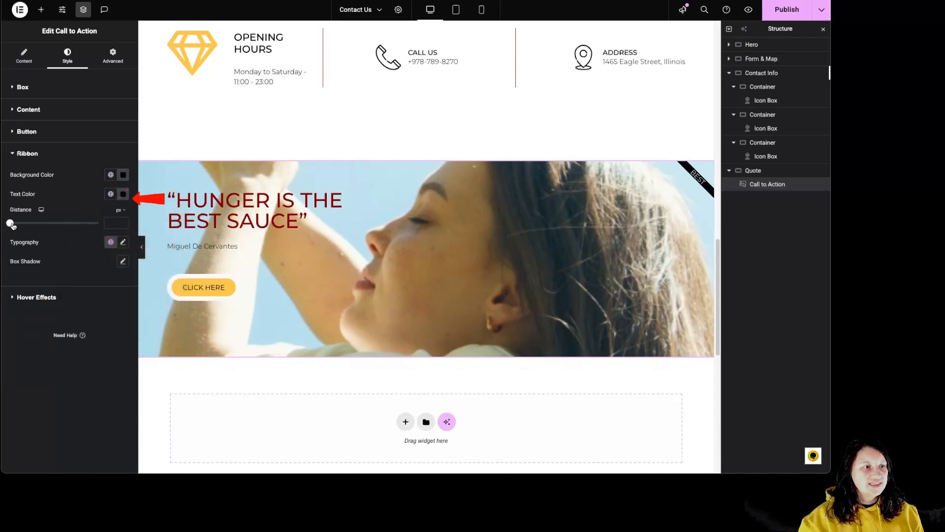
Step: Set the ribbon's distance to 50 px and its typography to the global Secondary font
drag(12, 225, 99, 224)
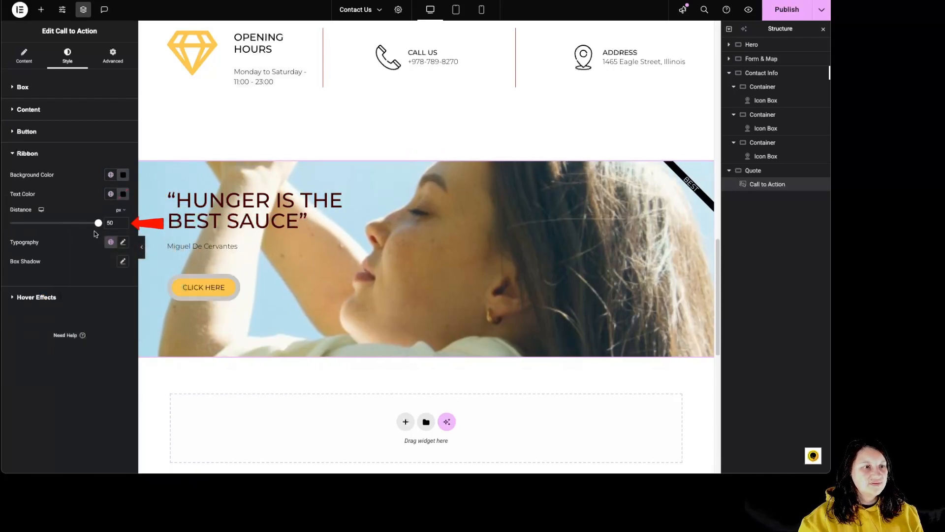
click(108, 242)
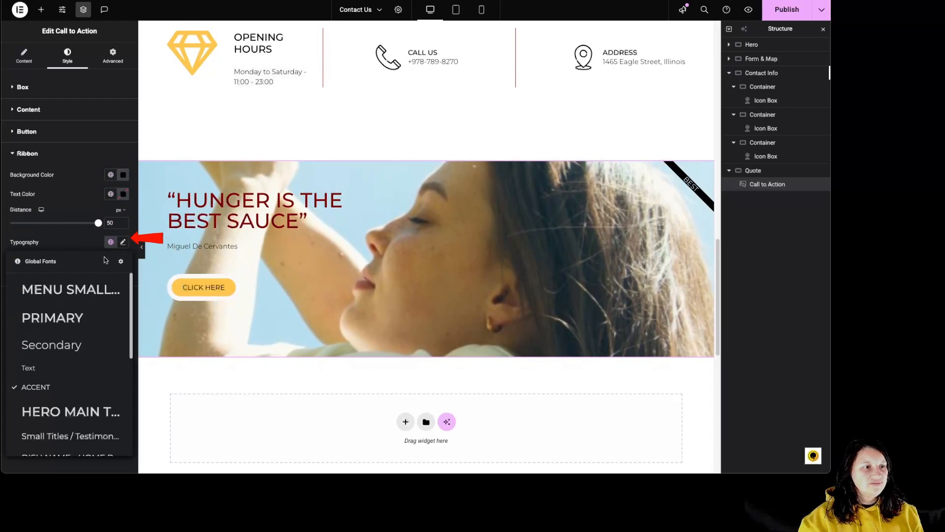
click(82, 346)
click(123, 242)
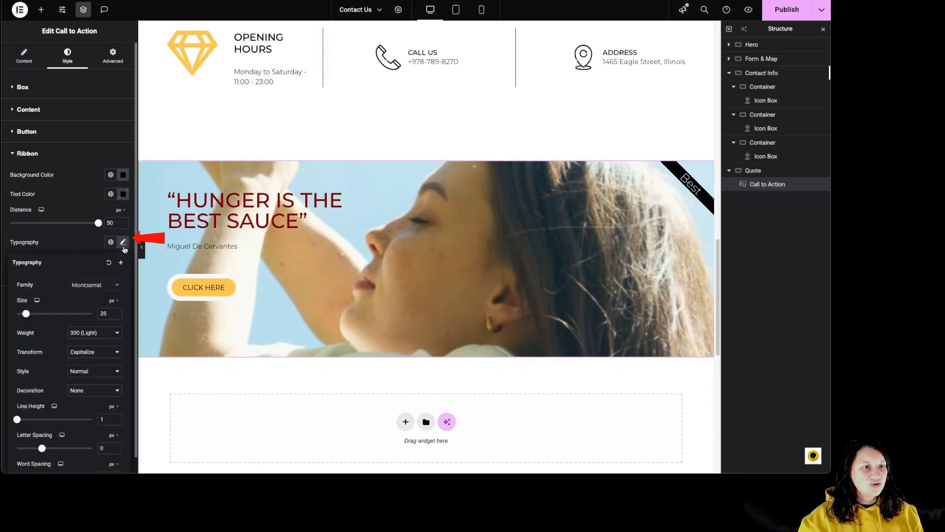
click(87, 240)
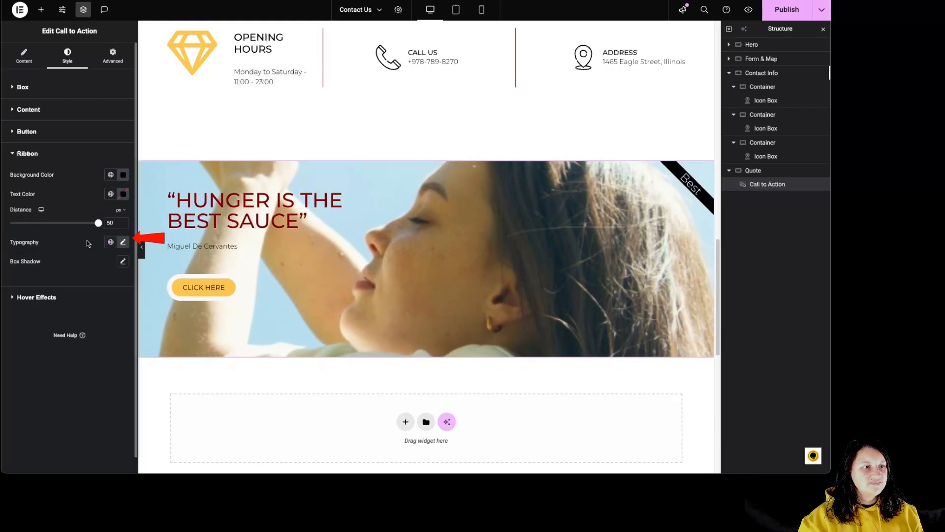
Step: Add a box shadow to the ribbon in a translucent lime green with slightly increased opacity
click(123, 261)
click(117, 286)
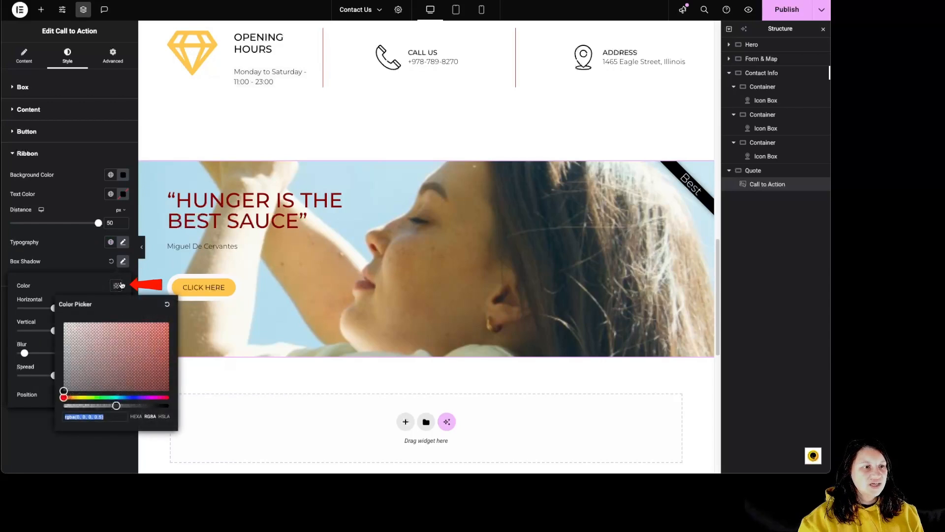
click(138, 333)
click(84, 398)
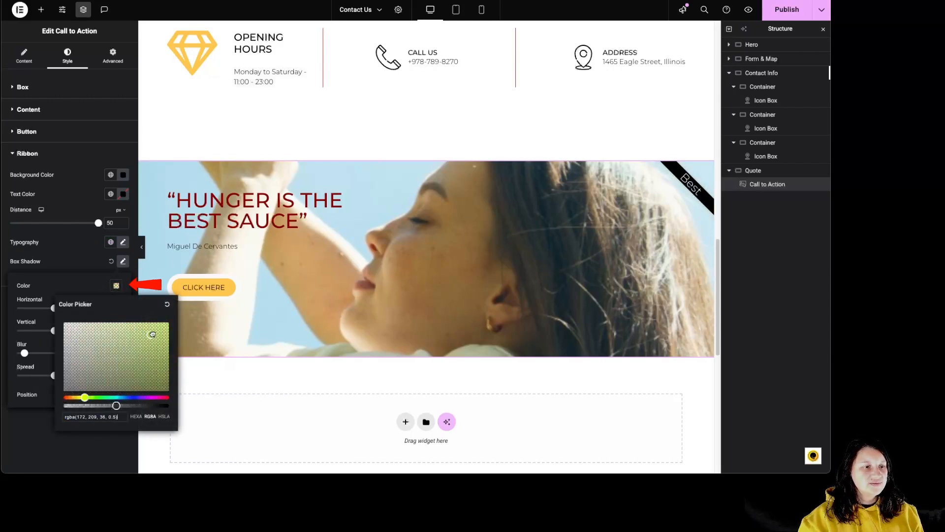
click(126, 405)
click(70, 292)
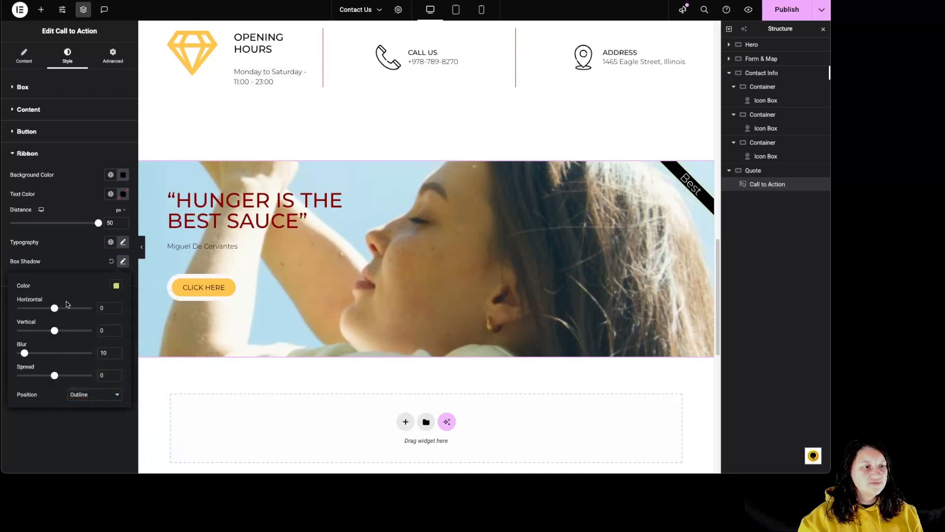
Step: Set the ribbon shadow's horizontal offset to about 48, vertical to about 21, blur to 0 and spread to about -6
click(72, 310)
drag(55, 334, 66, 332)
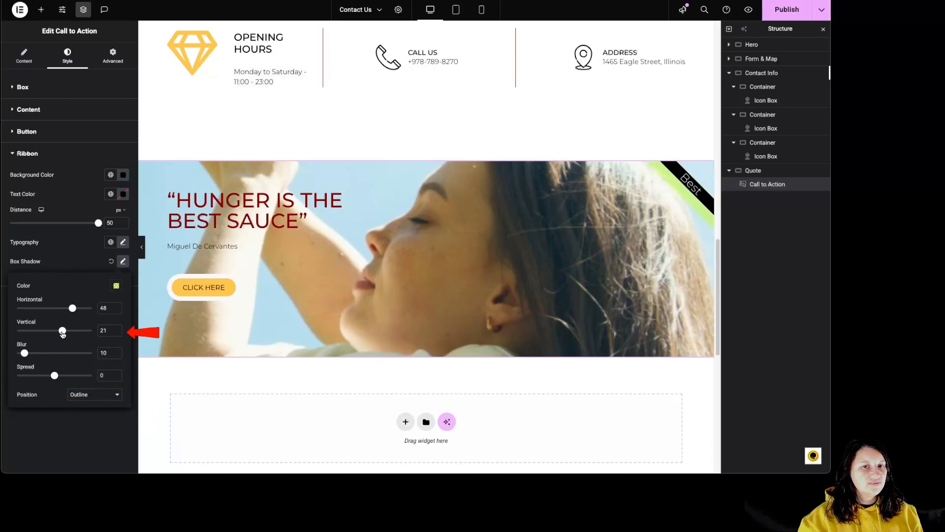
click(4, 356)
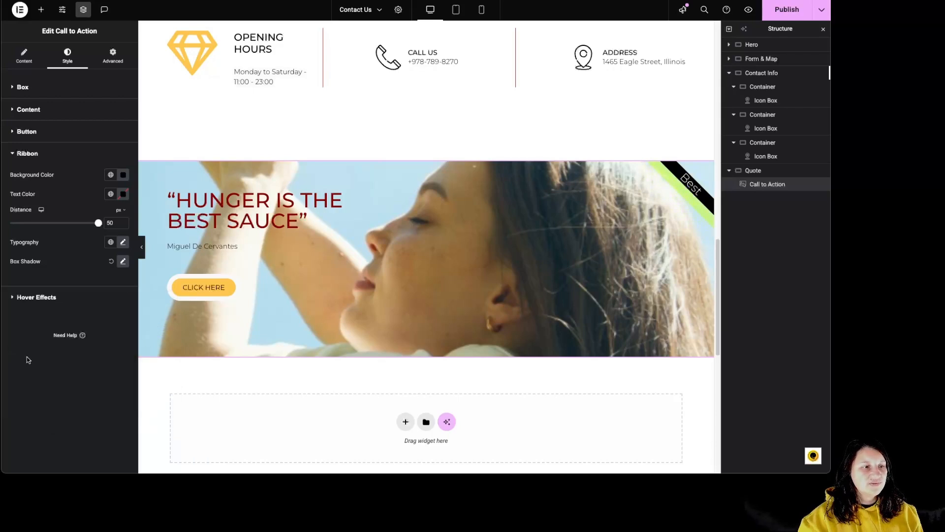
click(118, 263)
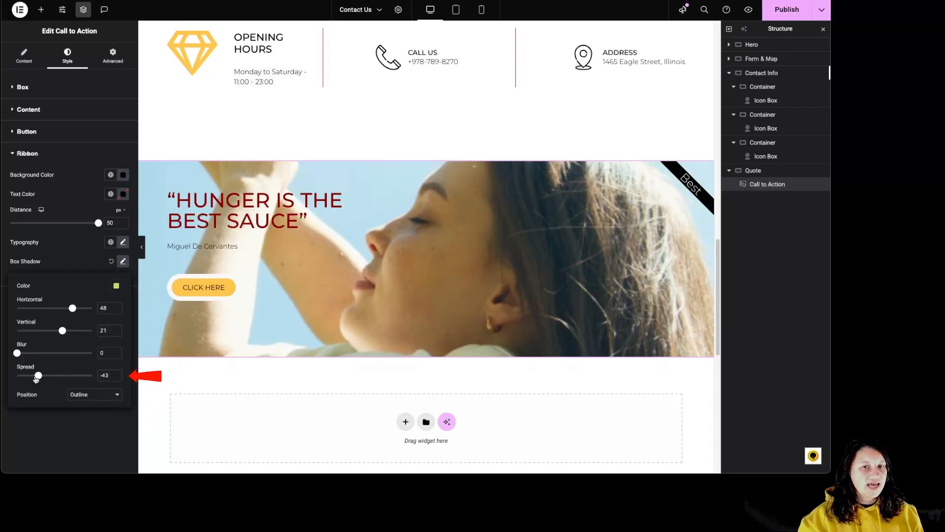
drag(36, 378, 45, 380)
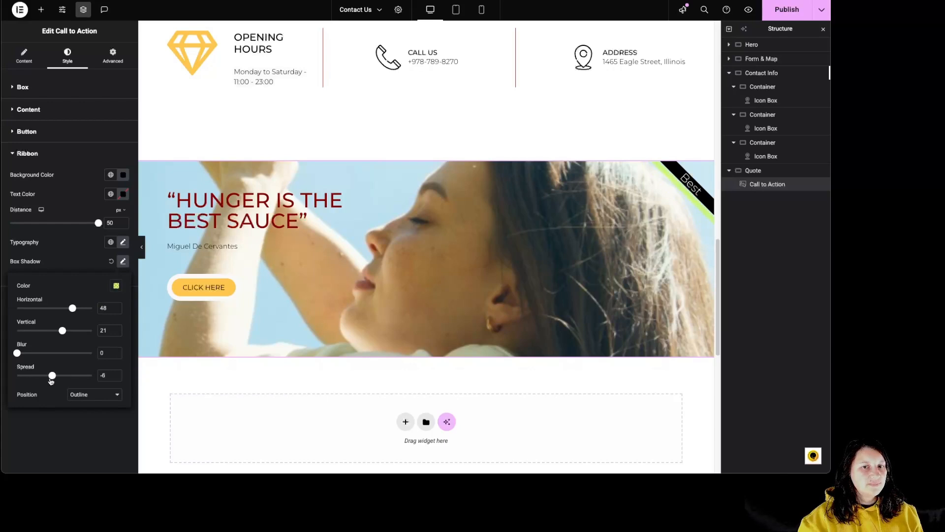
click(51, 414)
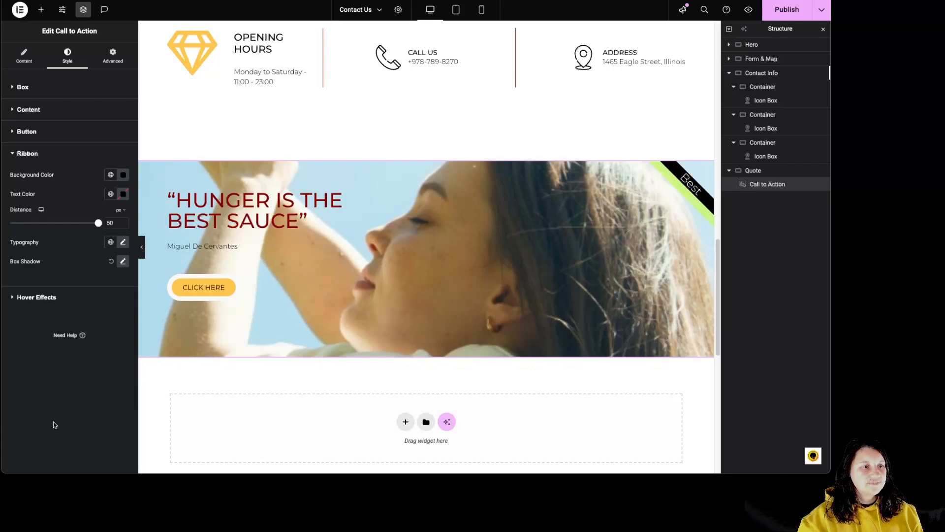
Step: Try the Slide In Right and Shrink hover animations on the widget's content
click(57, 301)
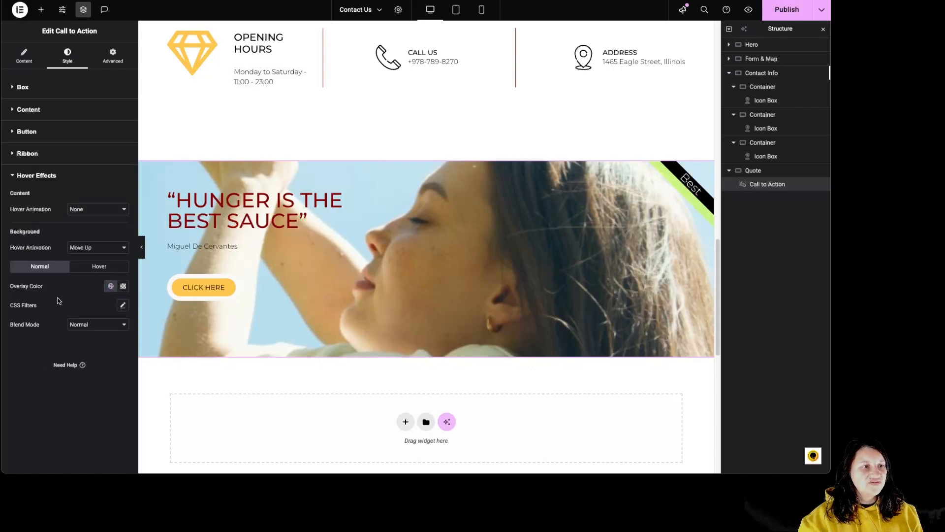
click(82, 211)
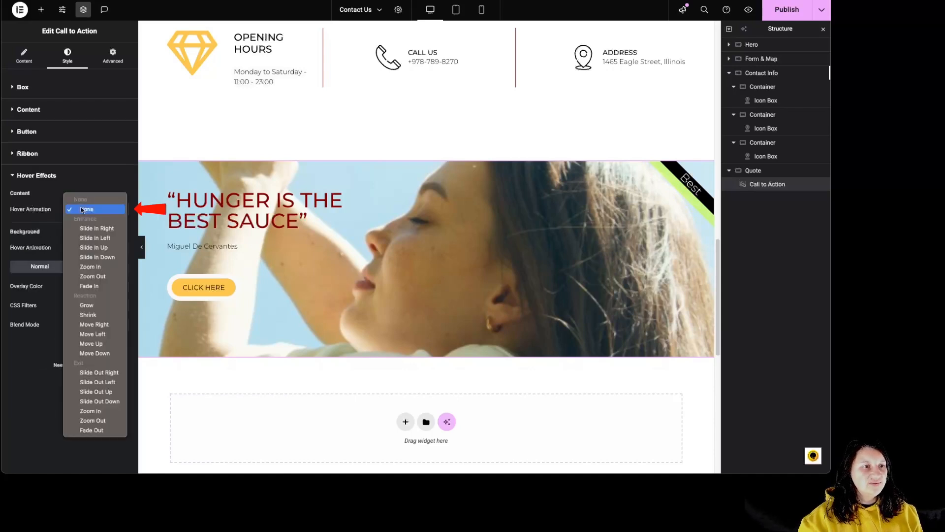
click(86, 228)
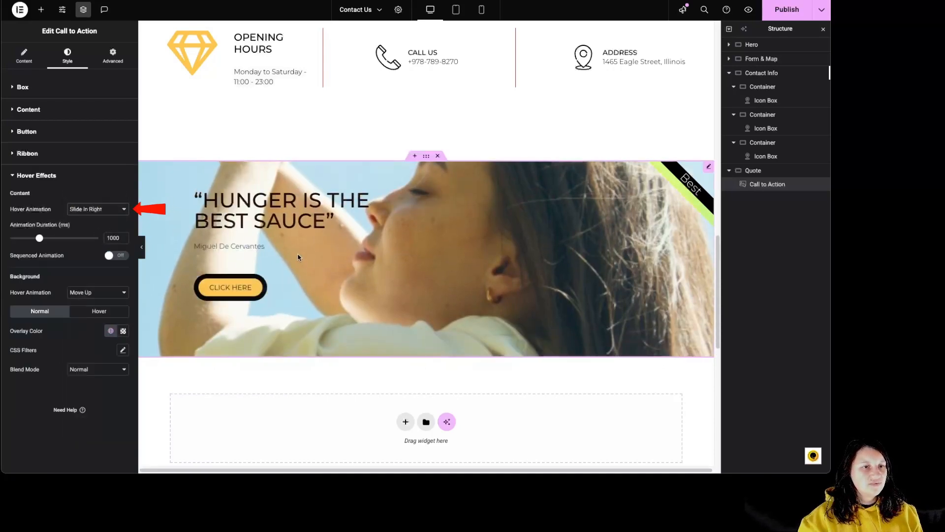
click(98, 209)
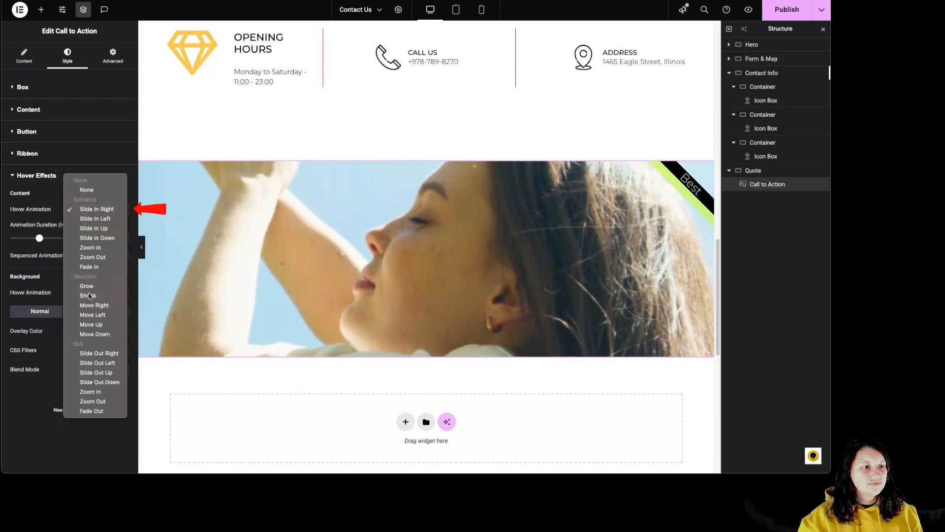
click(88, 296)
Step: Try the content's Zoom Out hover animation at 1600 ms with sequenced animation on, and return the animation to None
click(72, 208)
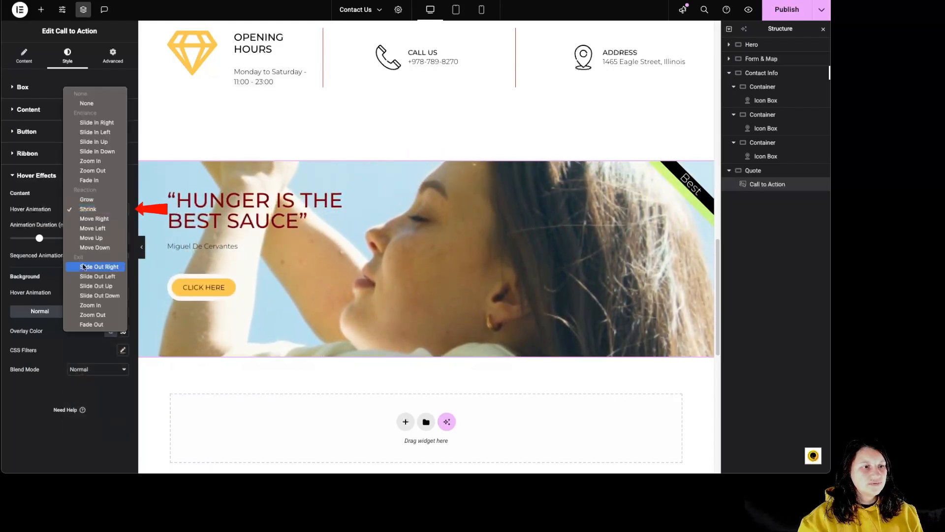
click(88, 272)
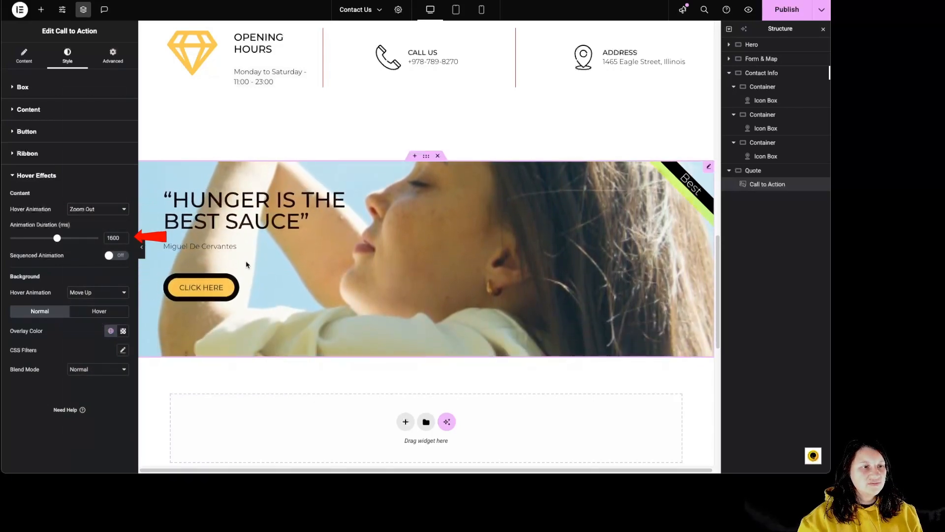
click(117, 255)
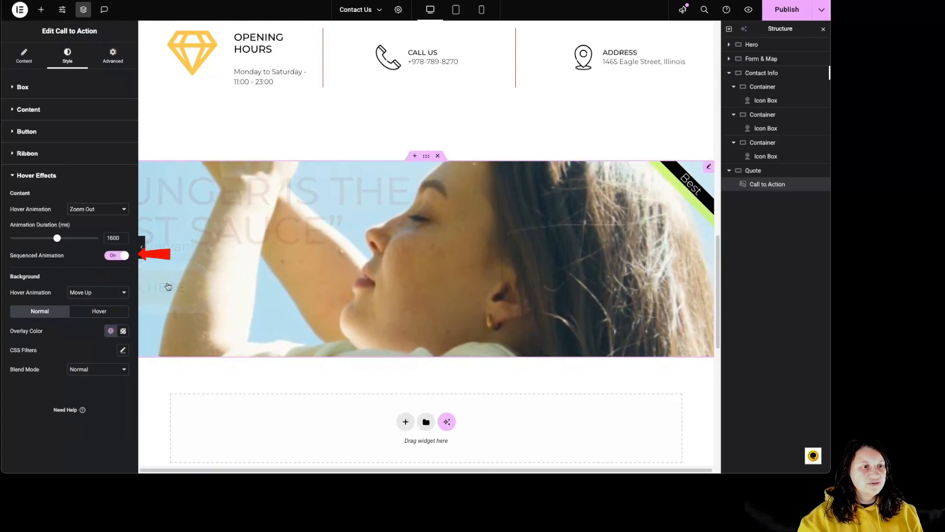
click(103, 209)
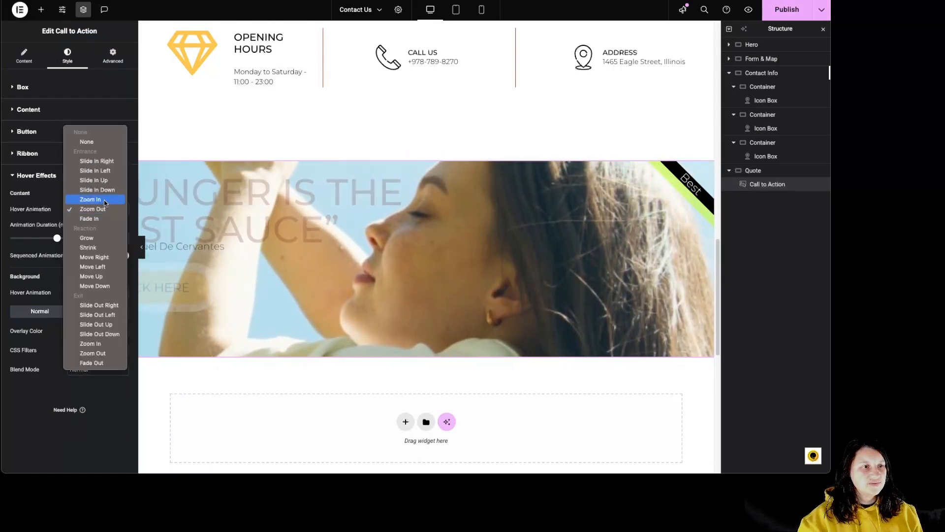
click(106, 143)
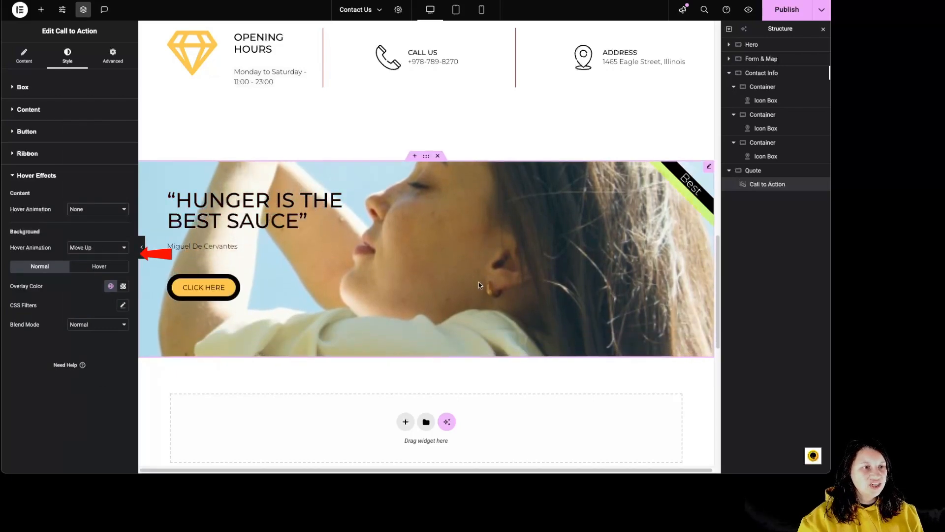
Step: Try the Move Down hover animation on the background, and set it to Zoom Out
click(86, 248)
click(86, 255)
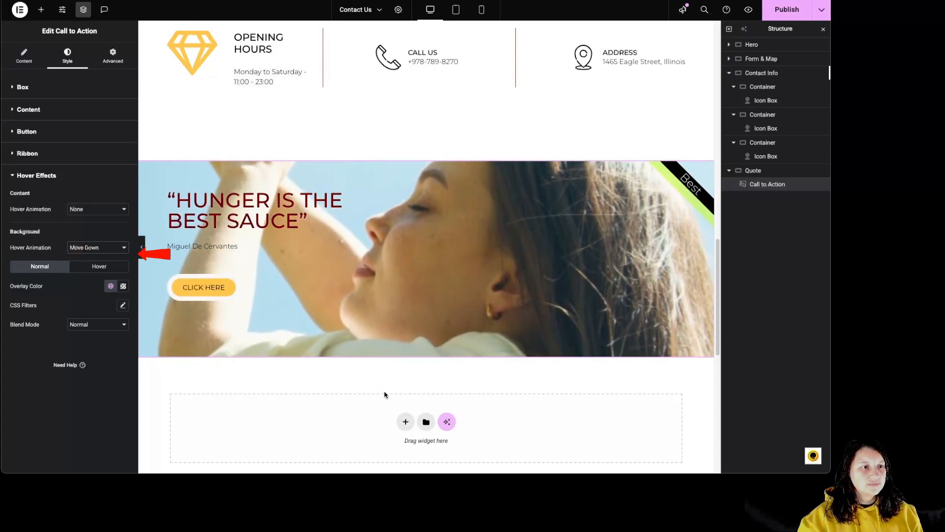
click(97, 247)
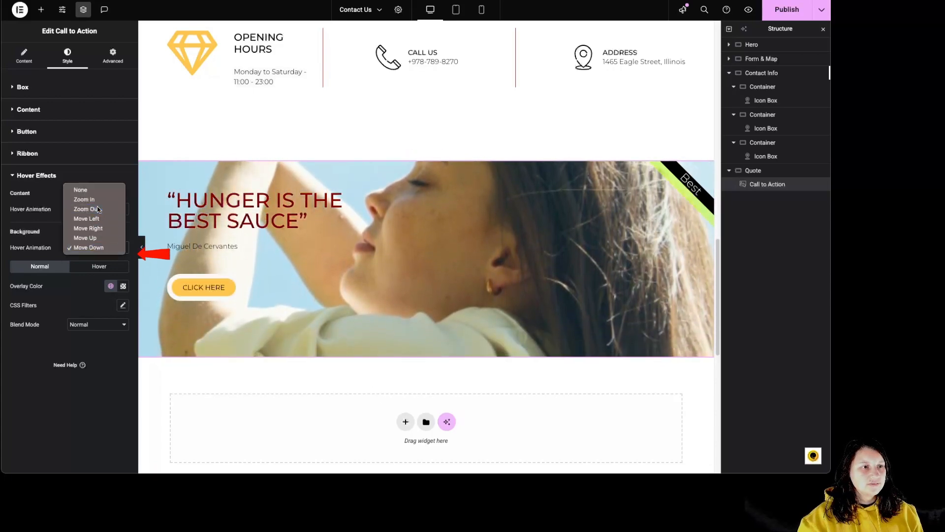
click(79, 207)
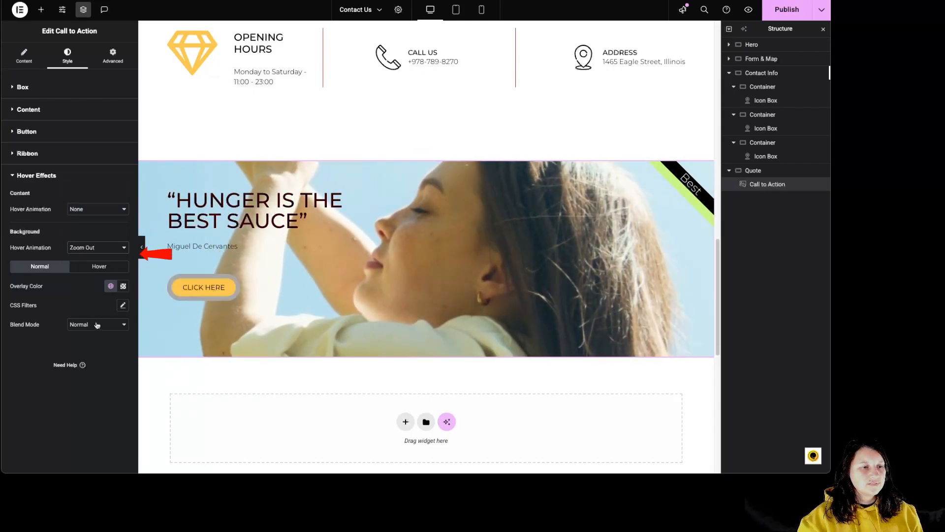
Step: Give the background a green #32FF0B overlay at about 40% opacity and lower its CSS filter saturation to the minimum
click(123, 286)
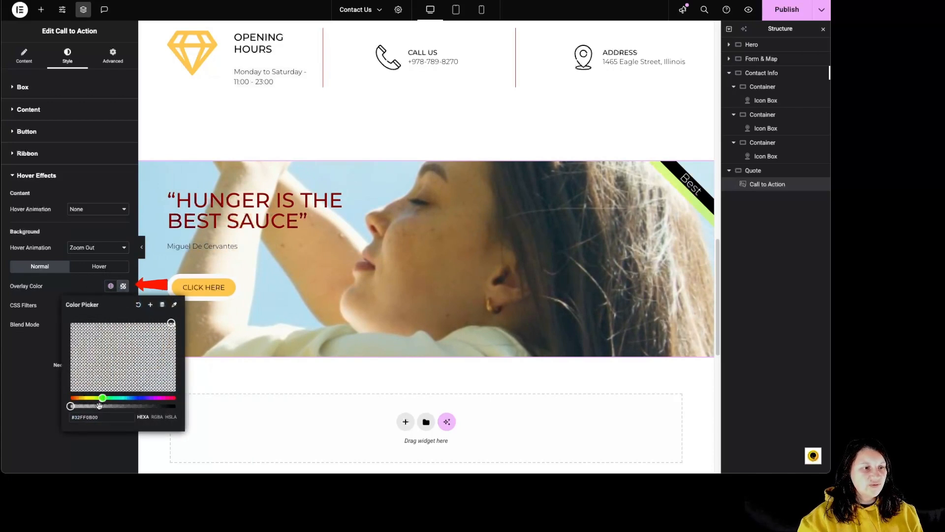
click(112, 406)
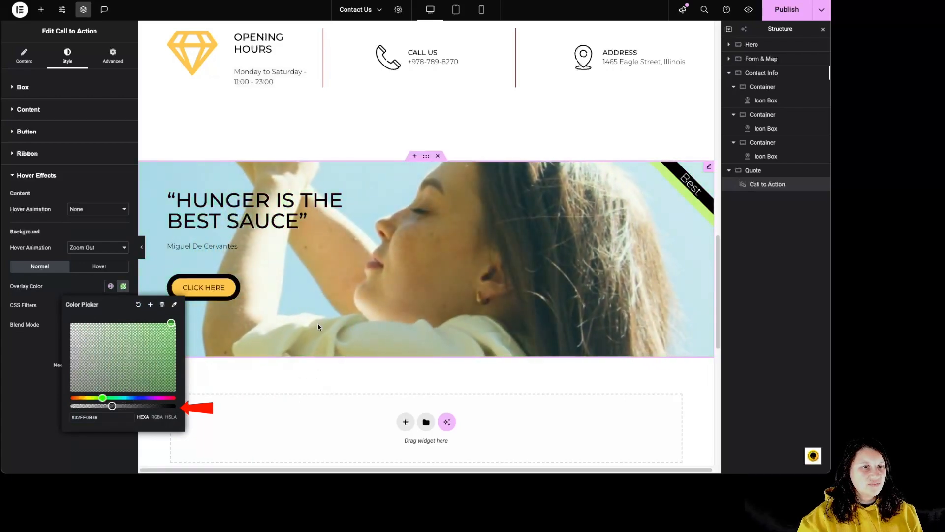
click(87, 287)
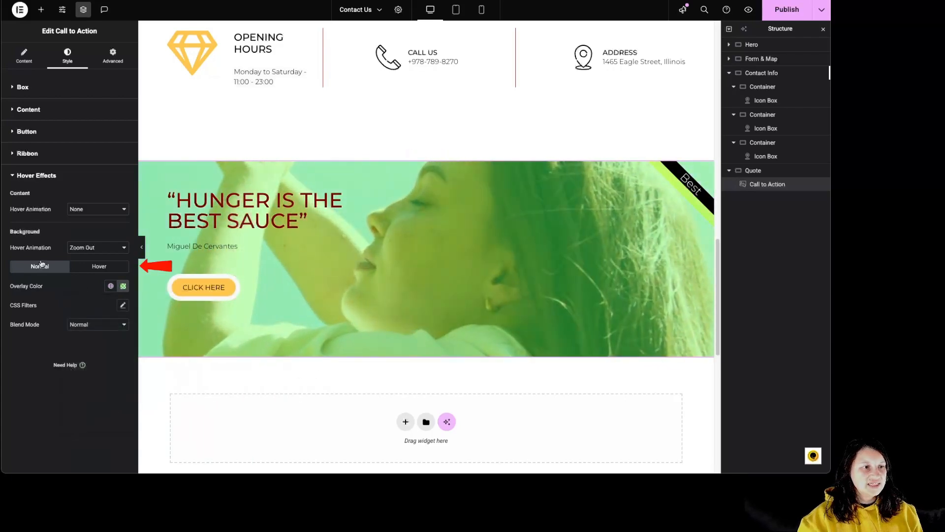
click(124, 306)
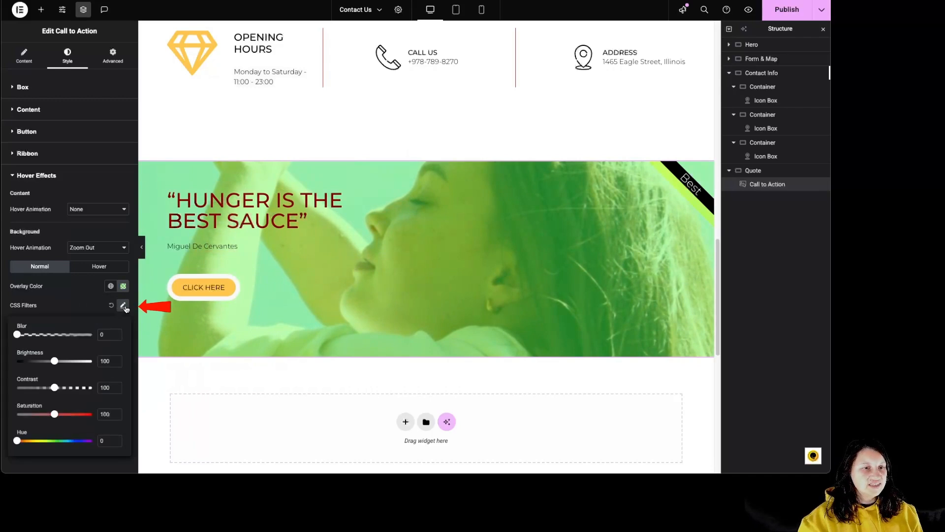
click(2, 414)
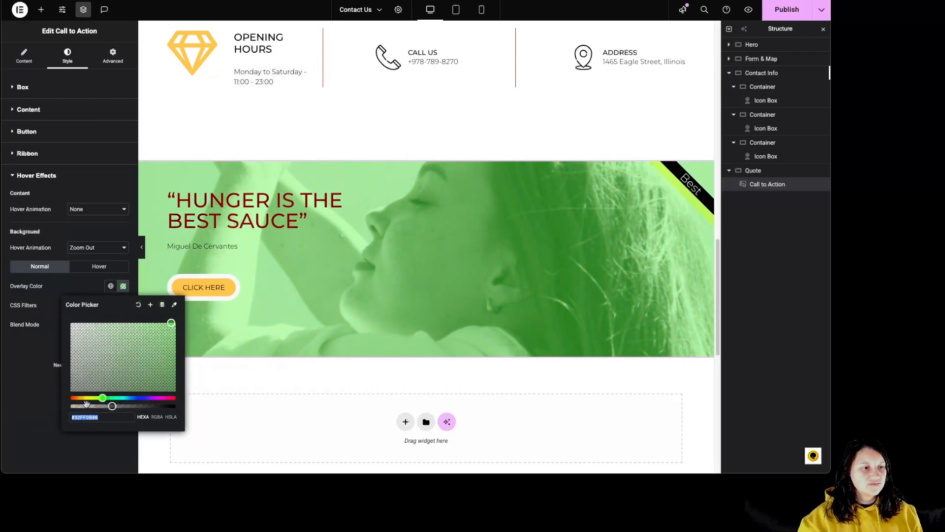
Step: Lower the opacity of the background's green overlay to about 10% in the normal state, keeping the blend mode at Normal
drag(81, 405, 74, 406)
click(45, 350)
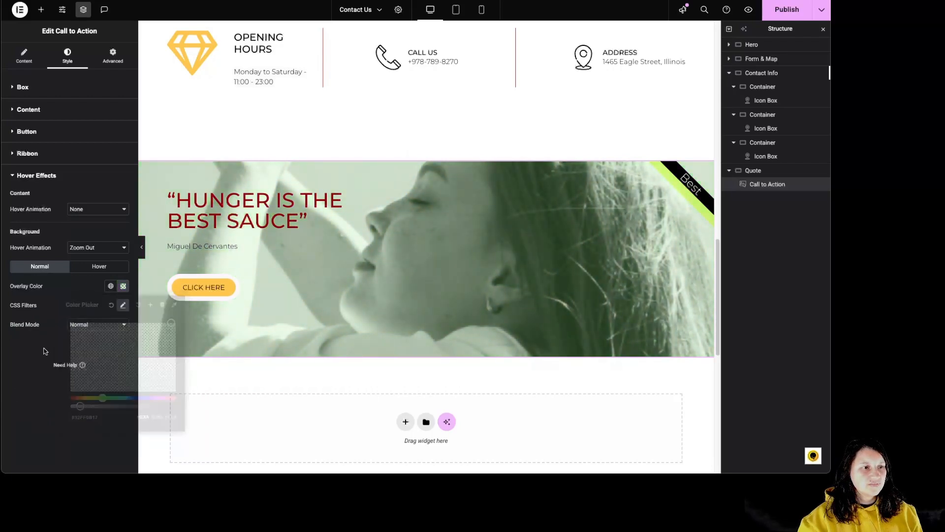
click(79, 325)
Step: Examine the overlay color and CSS filter options for the background's hover state
click(99, 265)
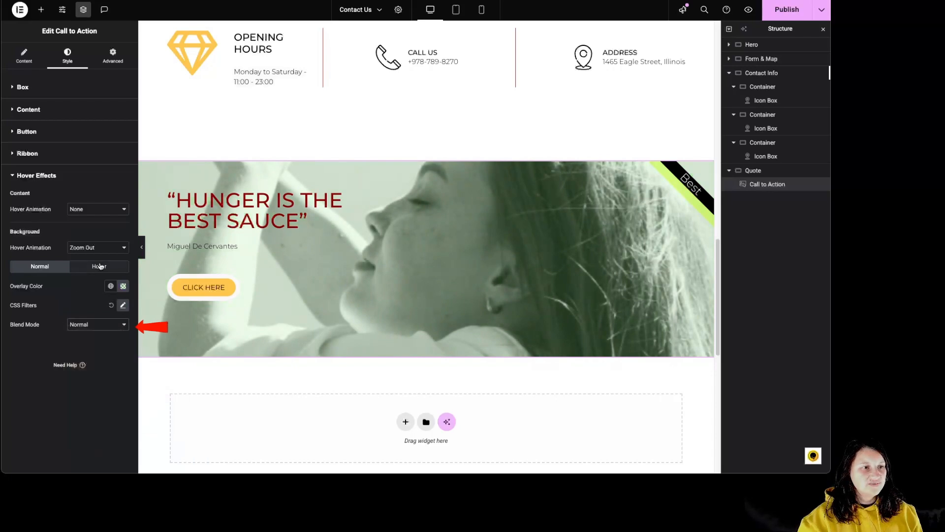
click(100, 266)
click(124, 286)
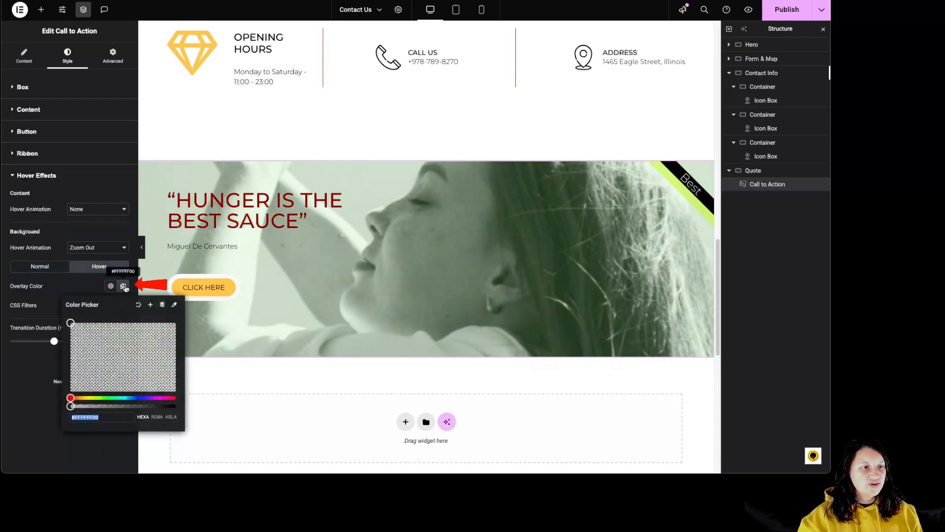
key(Escape)
click(123, 305)
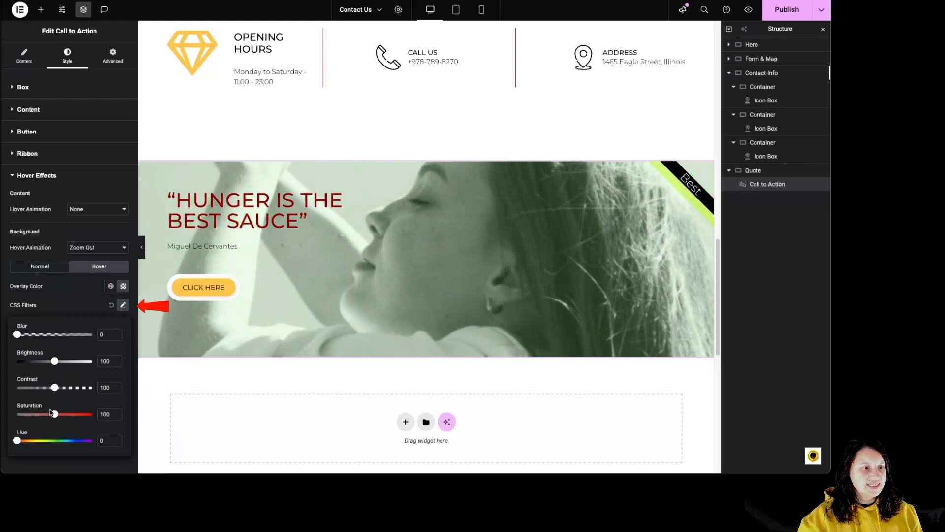
click(76, 314)
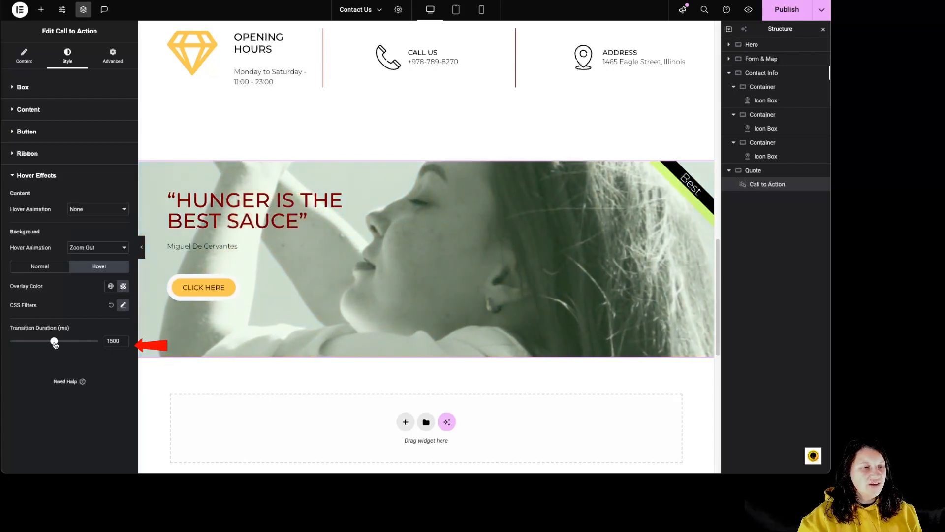
Step: Set the background's hover transition duration to 2600 ms and open the widget's advanced settings
drag(55, 341, 82, 342)
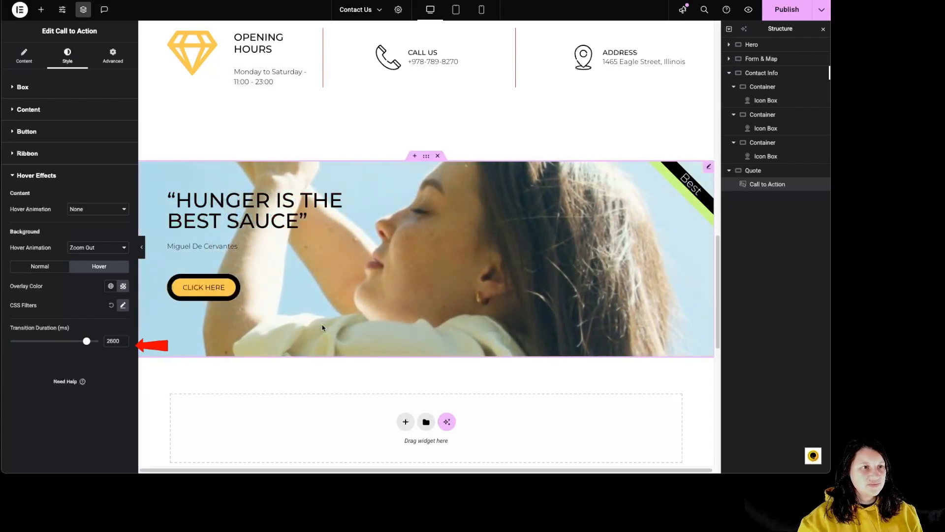
click(115, 63)
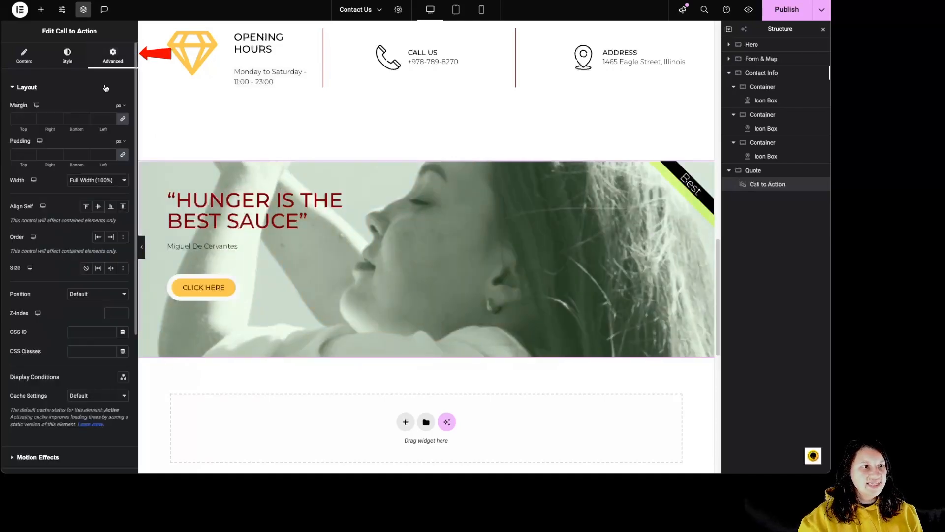